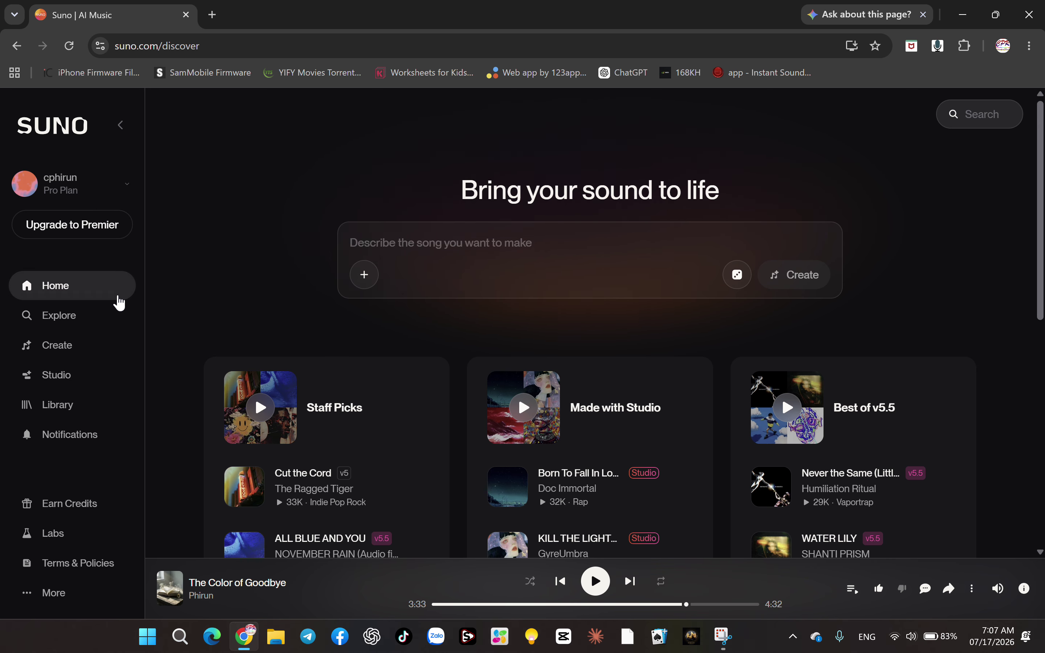
# - Open the Create page for making a new song in Advanced mode
pyautogui.click(84, 351)
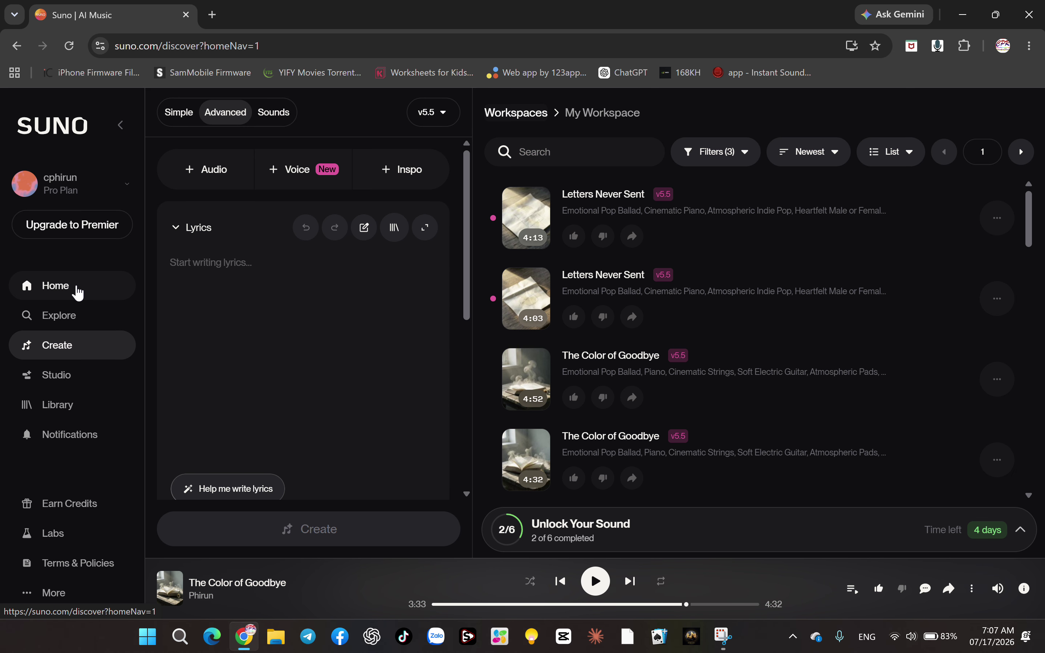
pyautogui.click(78, 292)
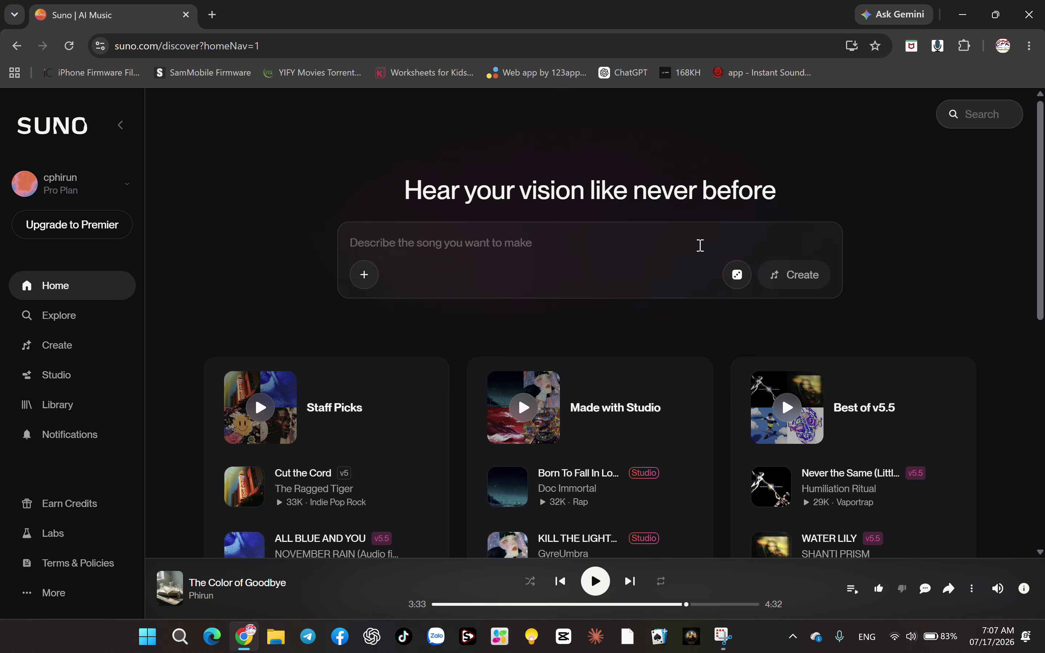
pyautogui.click(92, 351)
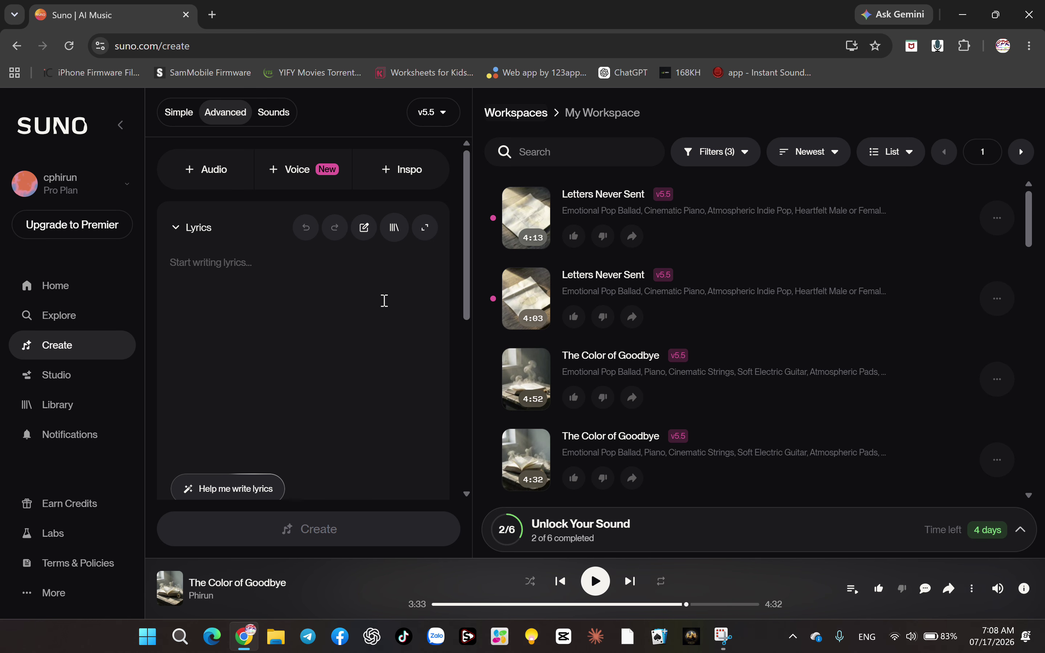
# - Expand the additional song options and set Weirdness to 61% and Style Influence to 72%
pyautogui.scroll(-5, 381, 299)
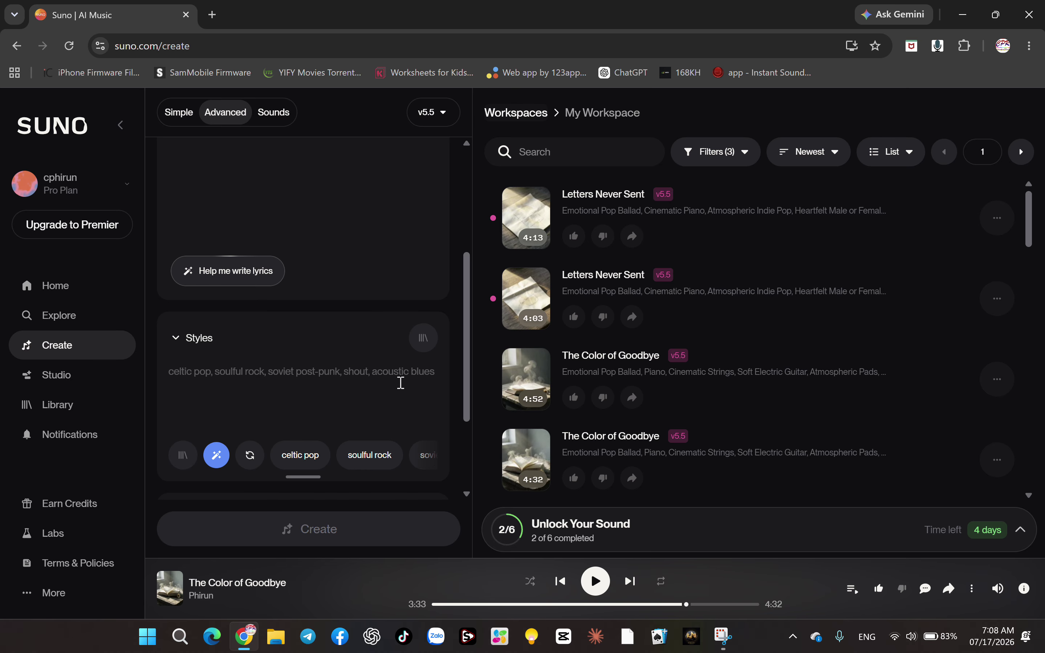
pyautogui.scroll(-3, 465, 372)
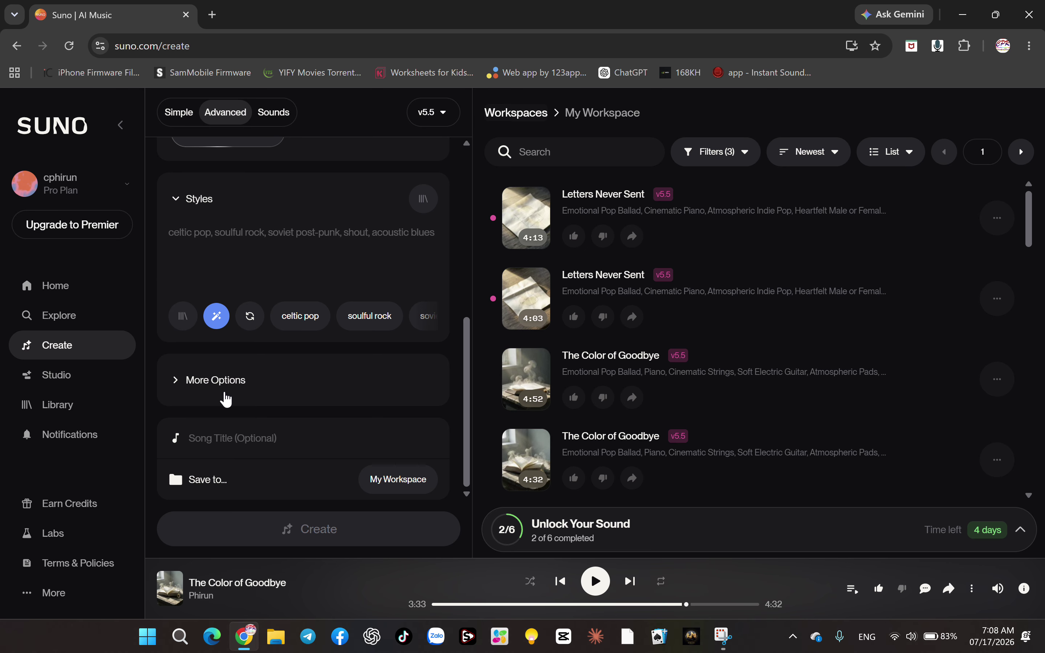
pyautogui.click(211, 384)
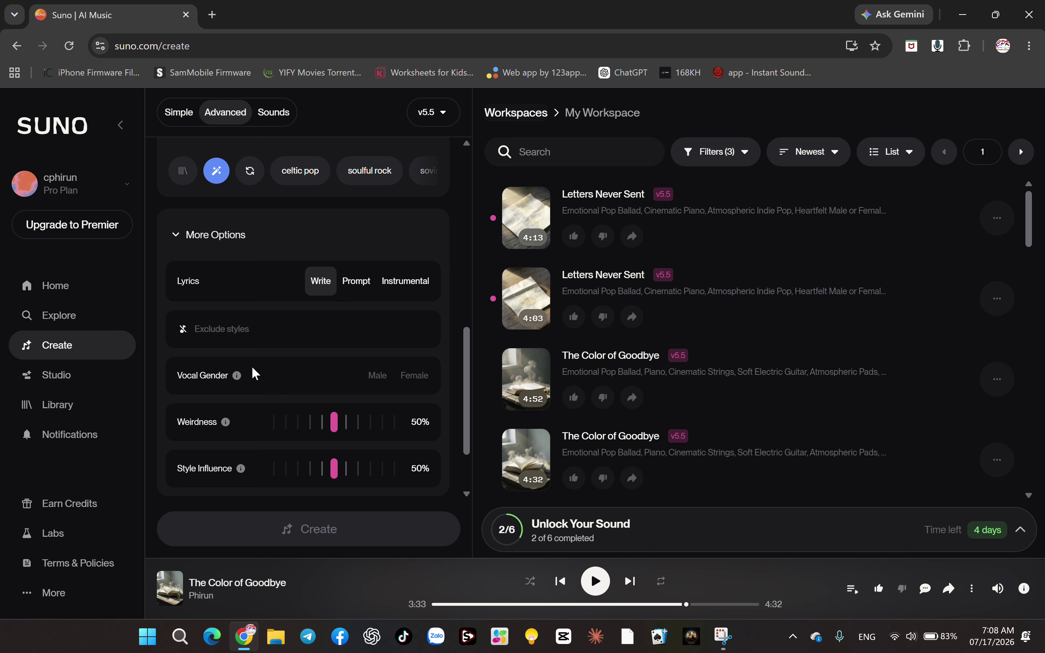
pyautogui.moveTo(335, 422); pyautogui.dragTo(349, 428)
pyautogui.click(361, 475)
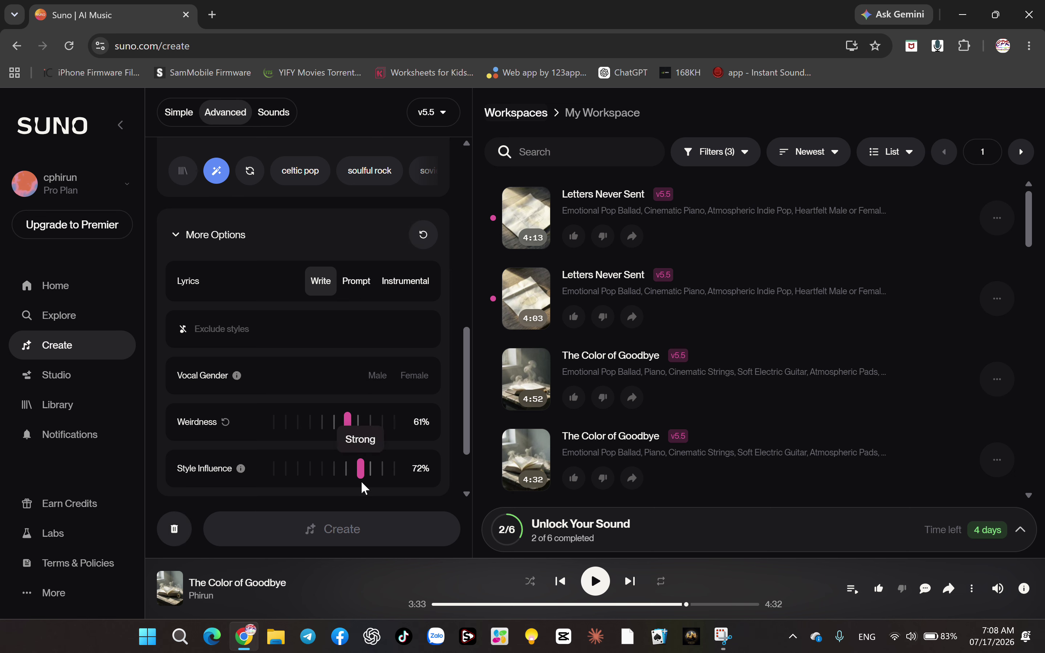
pyautogui.scroll(-2, 370, 397)
pyautogui.click(306, 438)
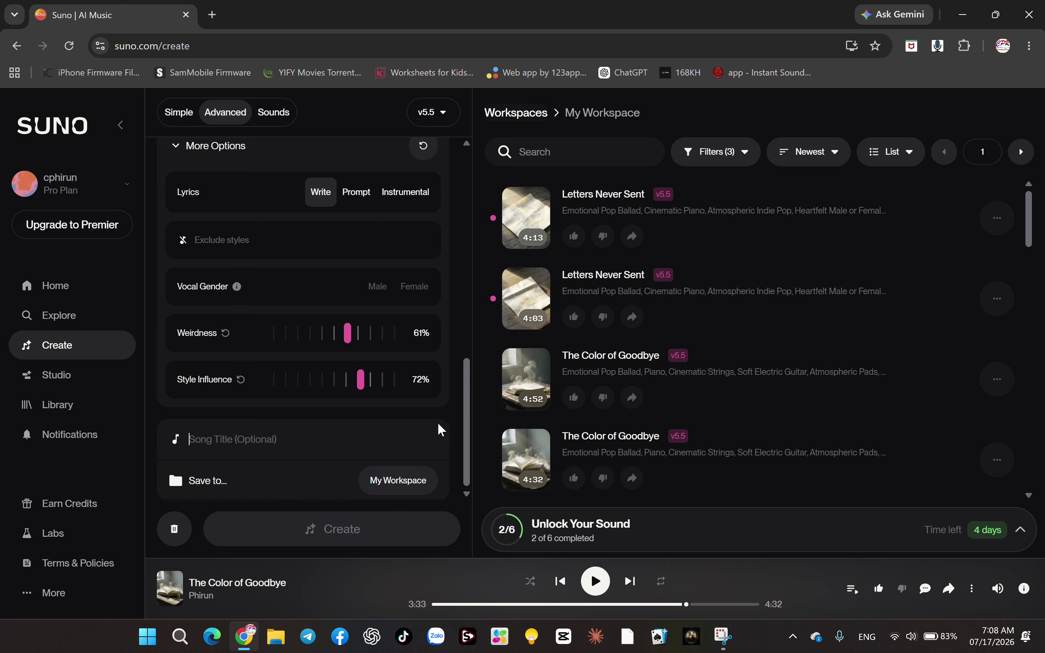
pyautogui.scroll(10, 439, 425)
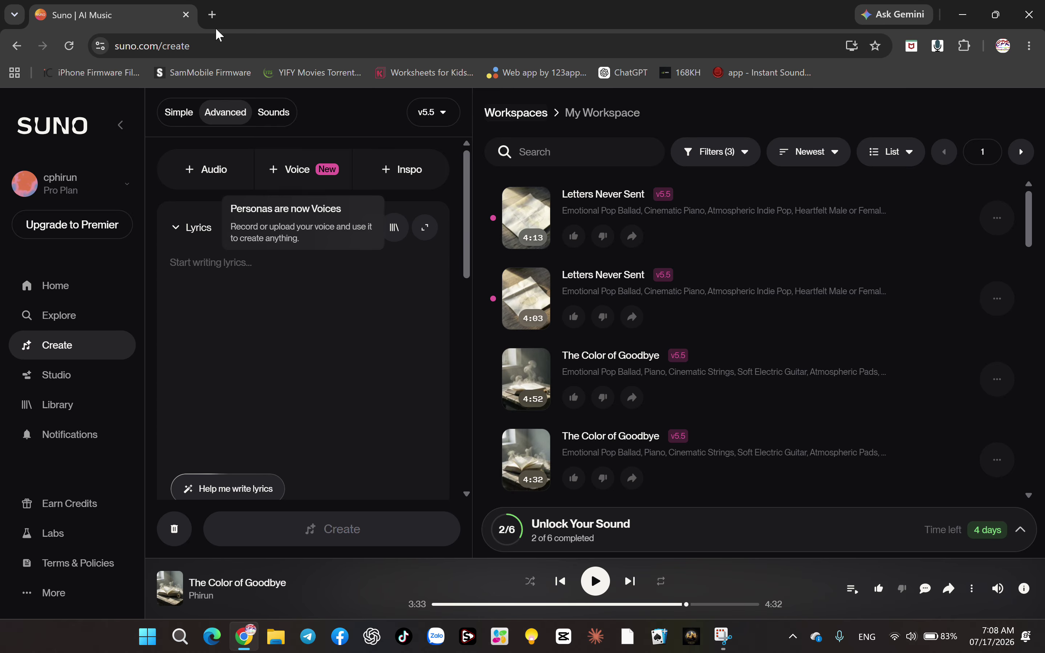
# - Open ChatGPT (chatgpt.com) in a new browser tab
pyautogui.click(212, 14)
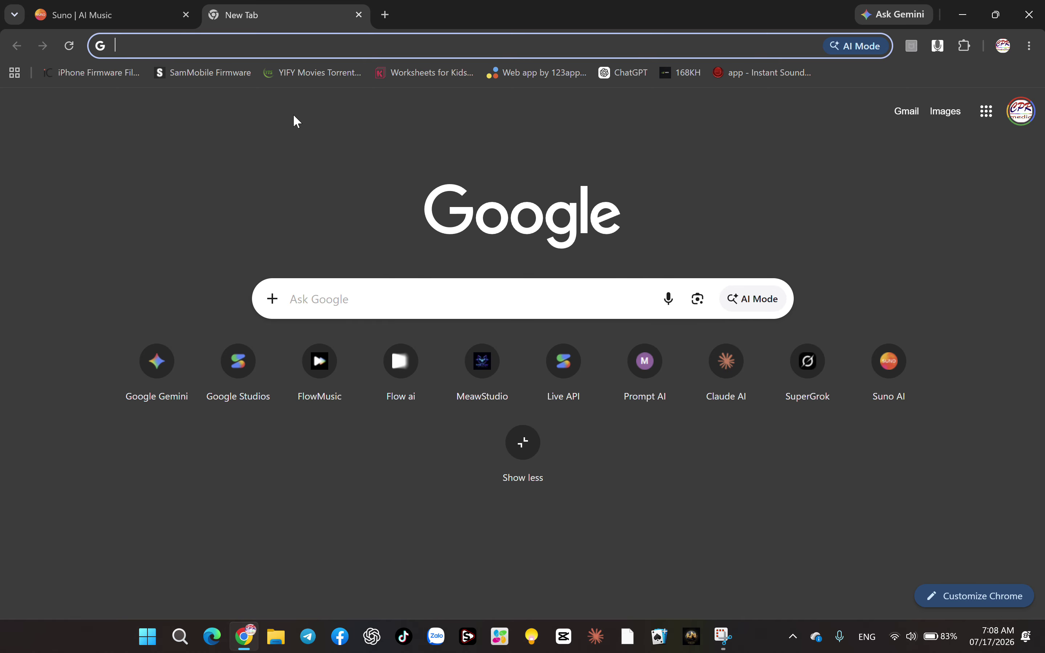
pyautogui.write('cg')
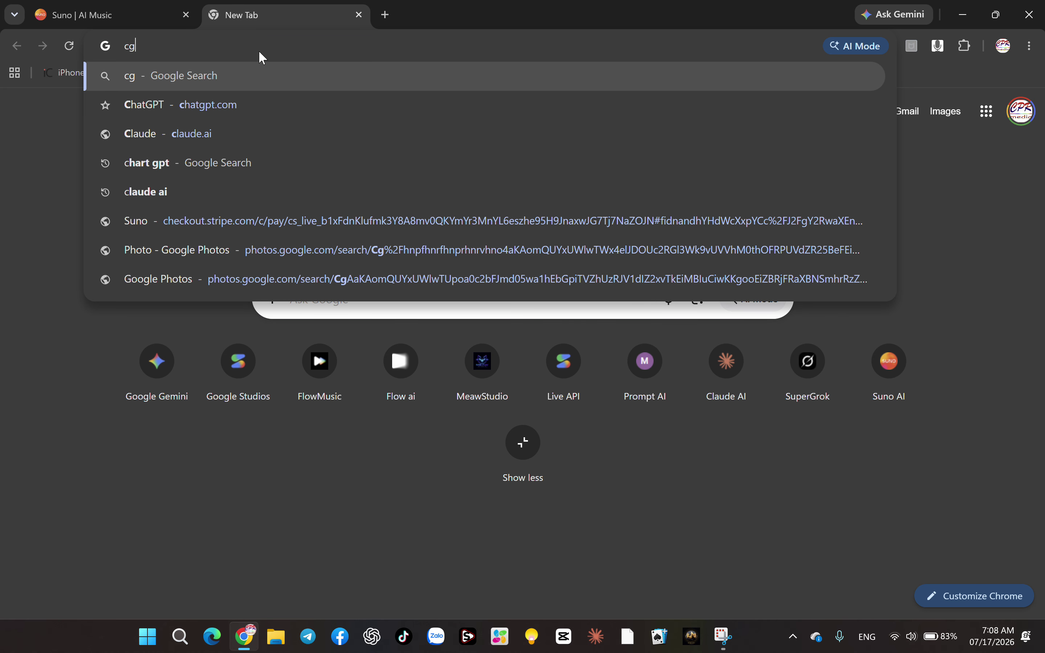
pyautogui.press('BackSpace')
pyautogui.write('hatgpt.com')
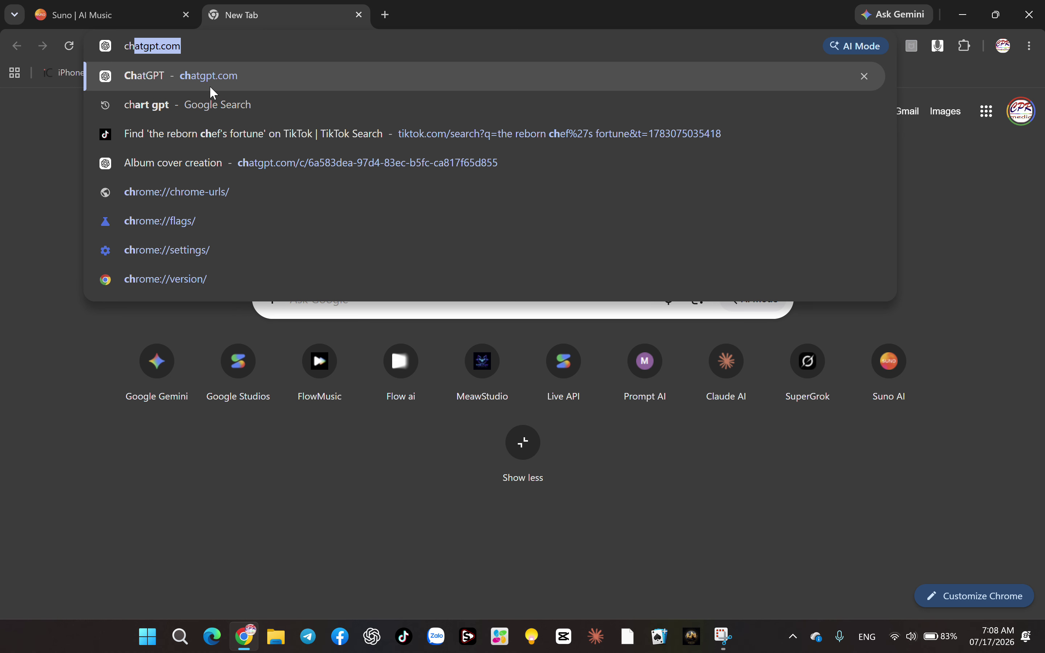
pyautogui.click(208, 80)
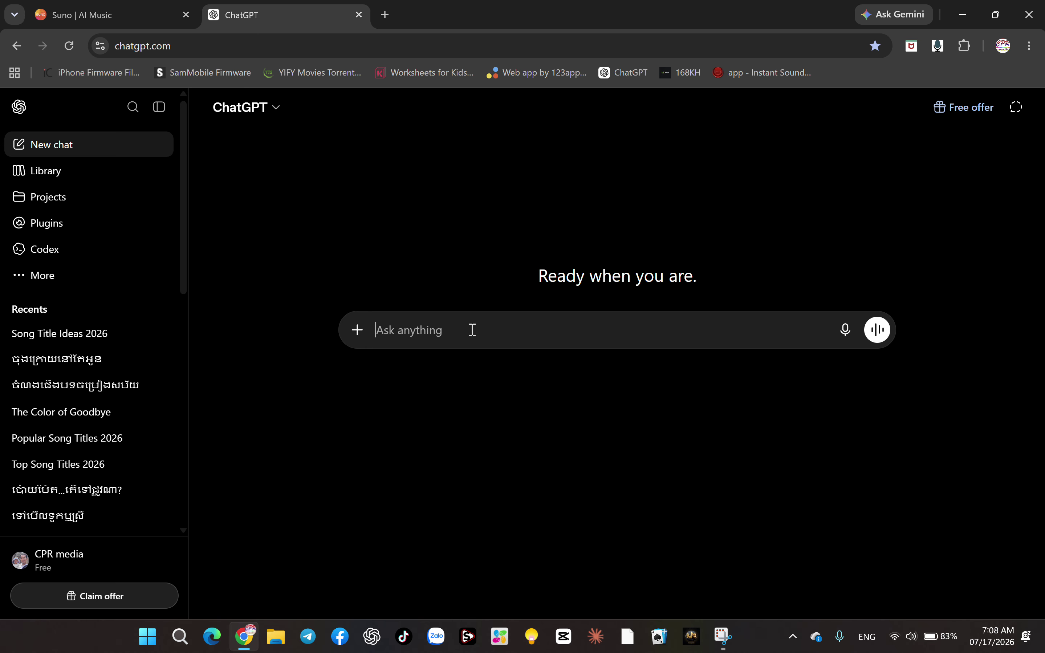
# - Ask ChatGPT for song titles with the prompt "please give 10 title song"
pyautogui.write('please give')
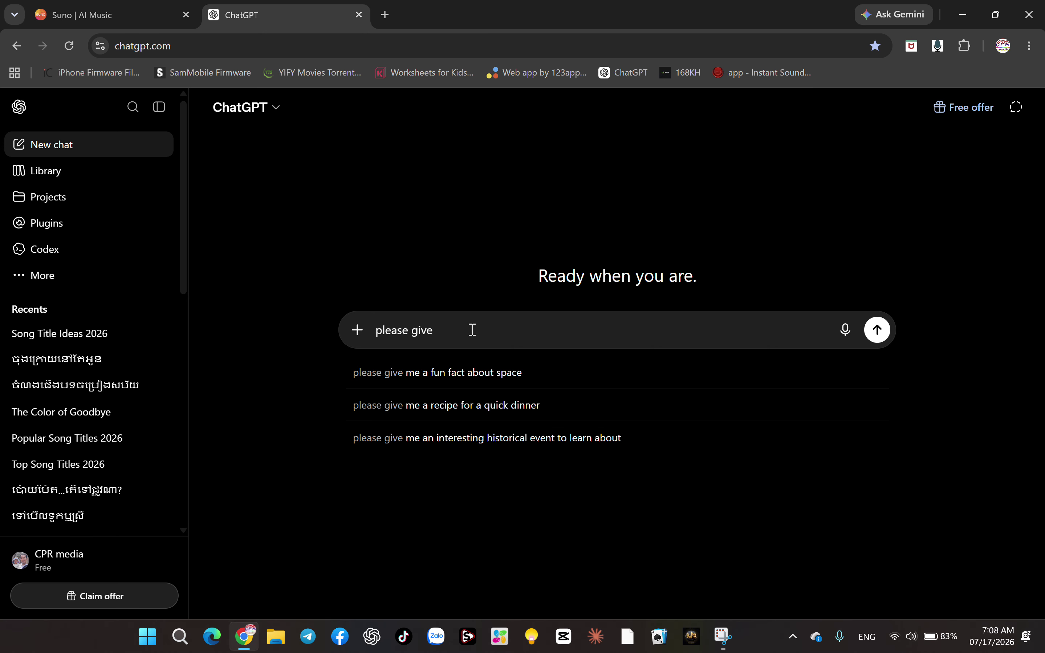
pyautogui.write(' 10 t')
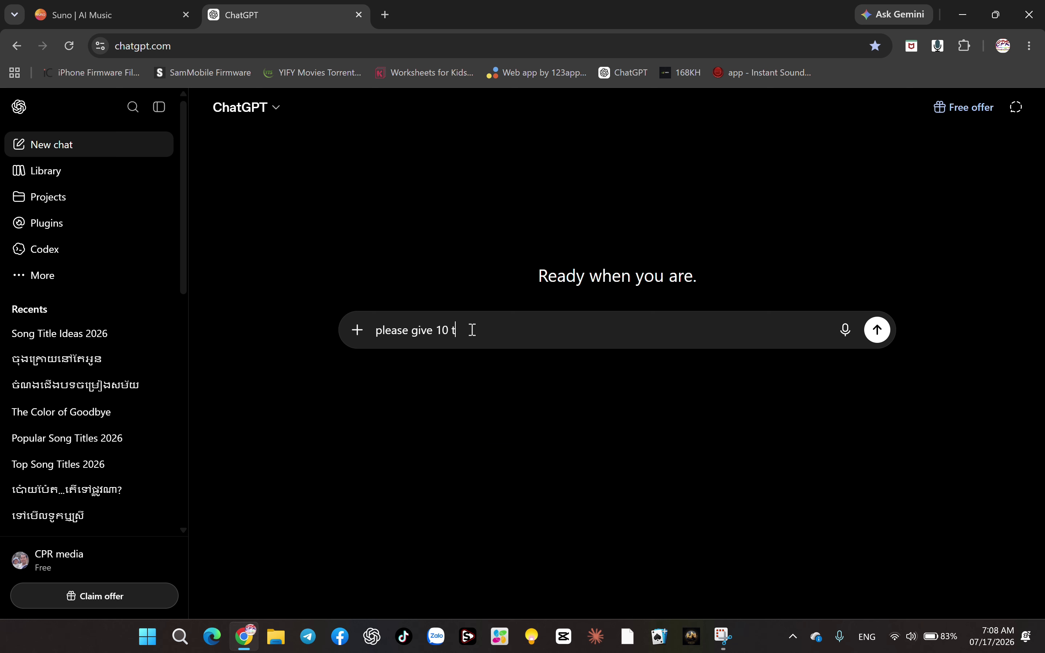
pyautogui.write('itles song')
pyautogui.press('Return')
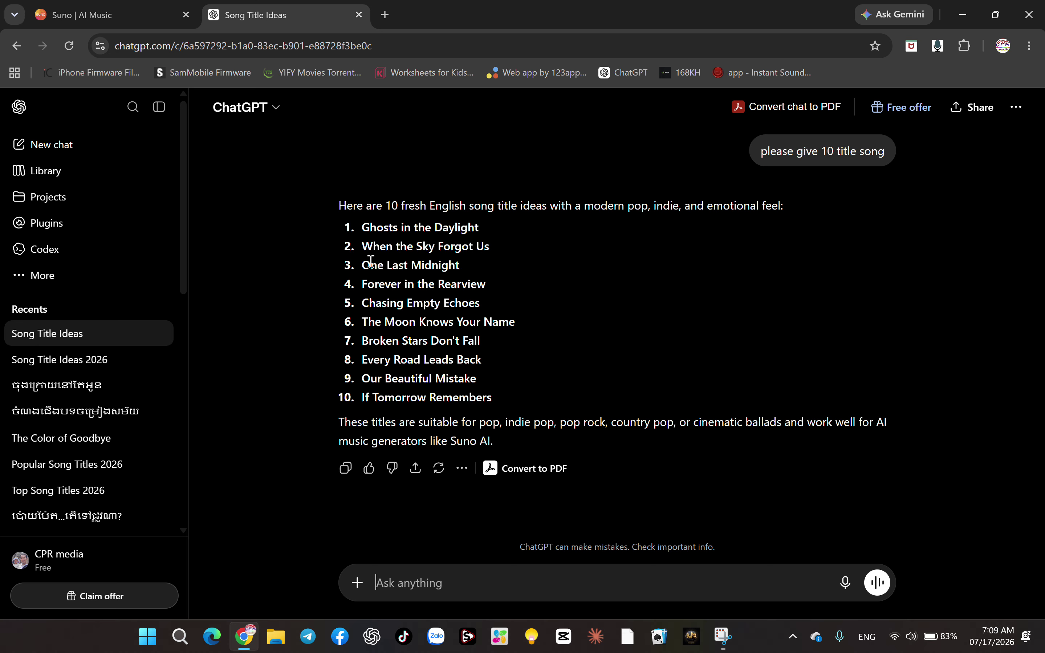
# - Copy the second suggested title and send the prompt "please write a lyrics title song When the Sky Forgot Us for suno"
pyautogui.moveTo(363, 246); pyautogui.dragTo(493, 245)
pyautogui.hotkey('ctrl', 'c')
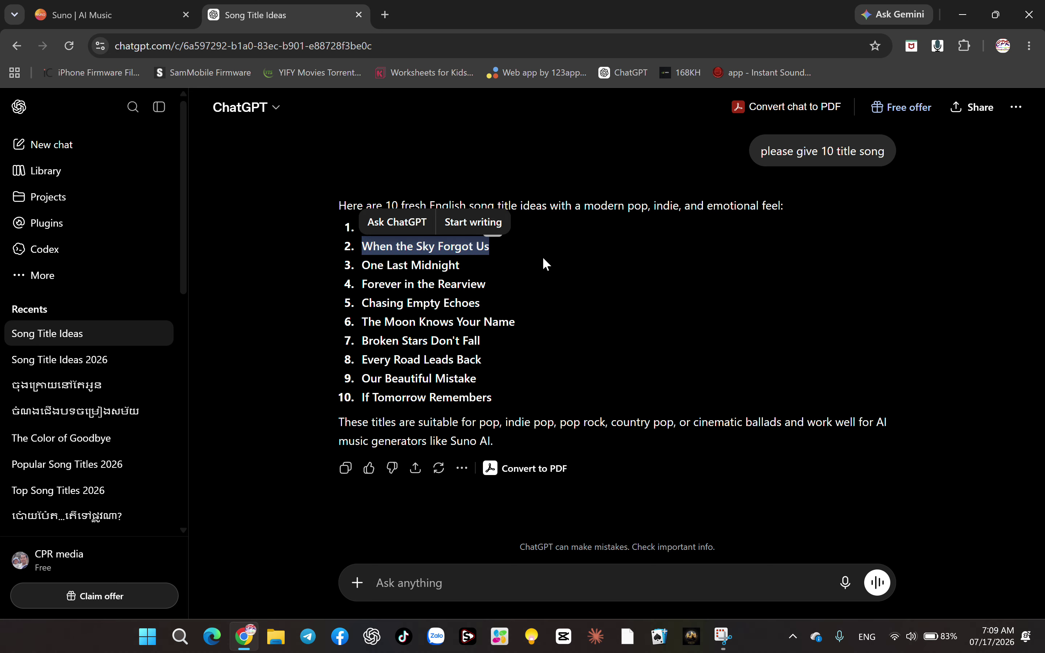
pyautogui.click(534, 571)
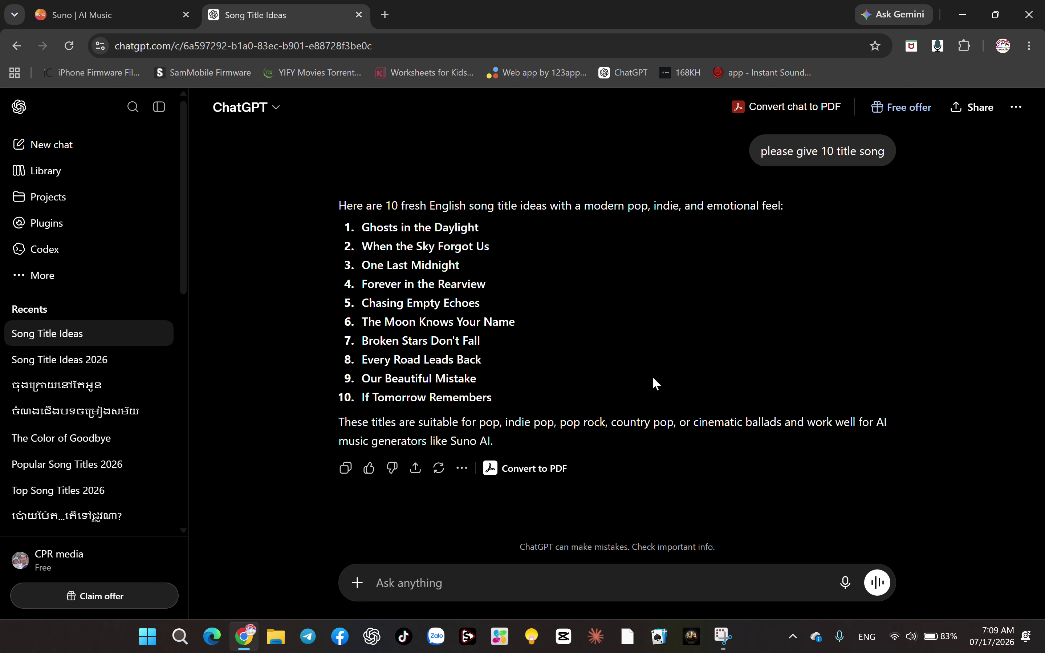
pyautogui.write('please write a lyrics')
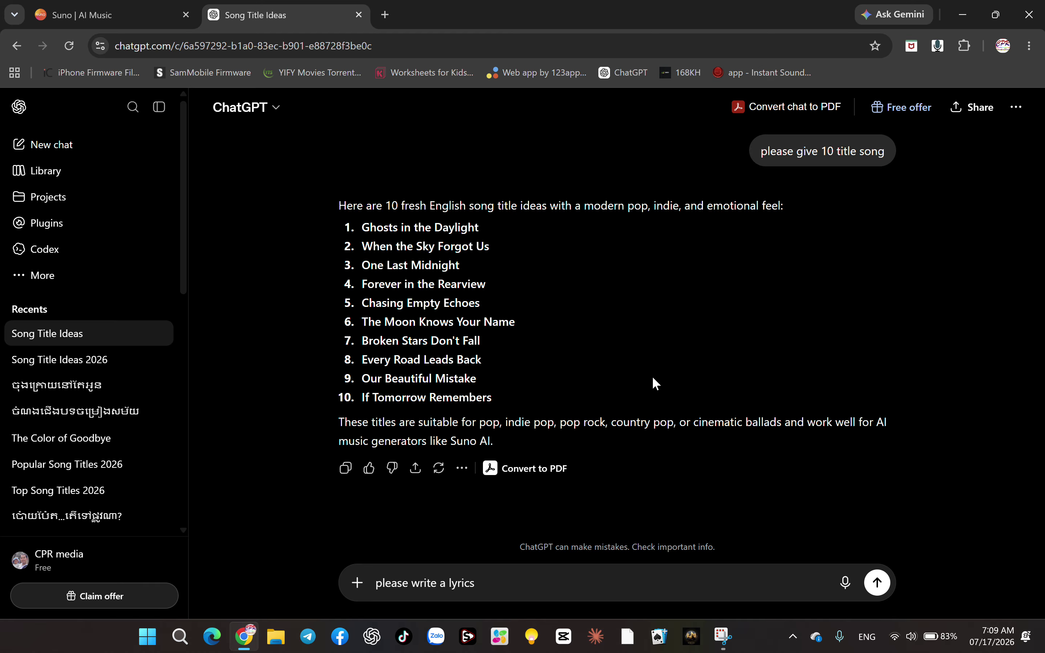
pyautogui.write('ile')
pyautogui.press('BackSpace')
pyautogui.press('BackSpace')
pyautogui.press('BackSpace')
pyautogui.write('tle so')
pyautogui.hotkey('ctrl', 'v')
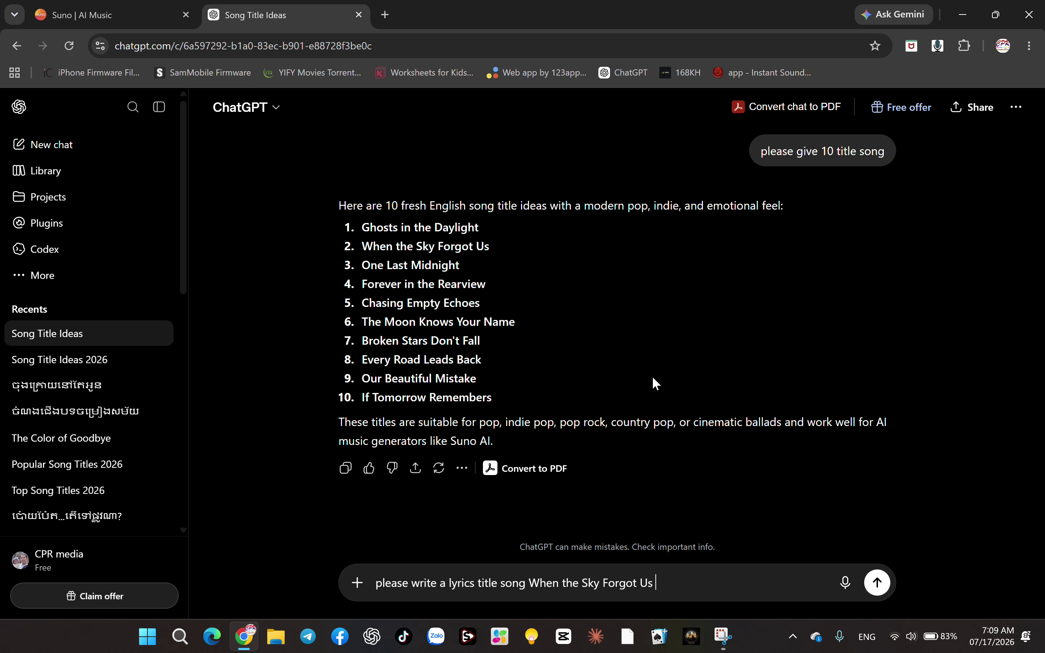
pyautogui.write('for suno')
pyautogui.press('Return')
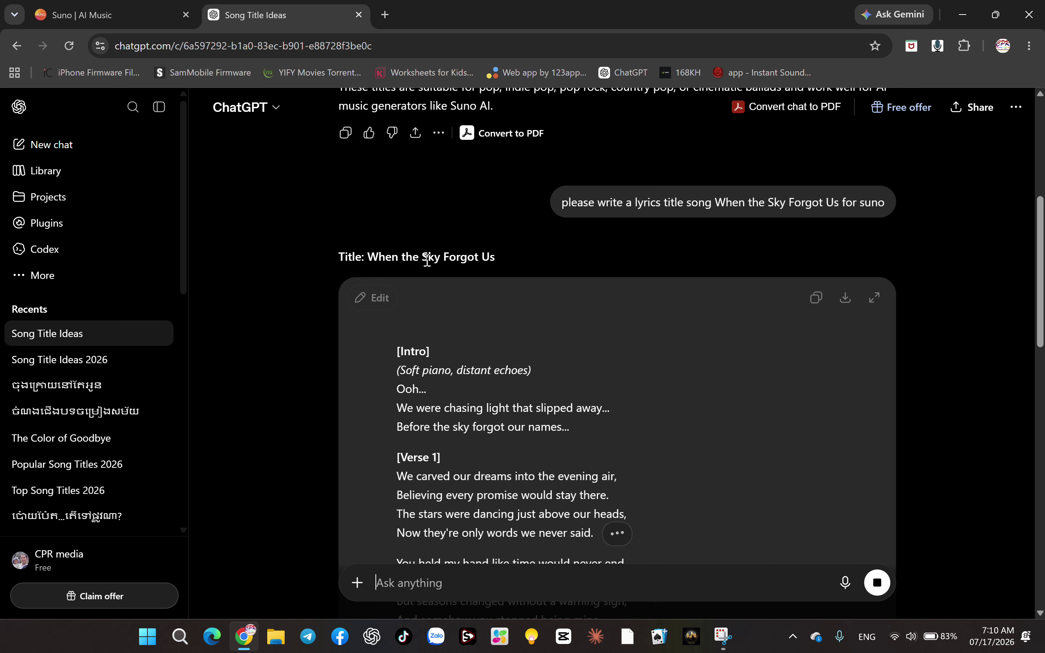
# - Look through the generated lyrics and style description, and copy the full lyrics of When the Sky Forgot Us
pyautogui.scroll(-6, 572, 436)
pyautogui.scroll(-12, 554, 370)
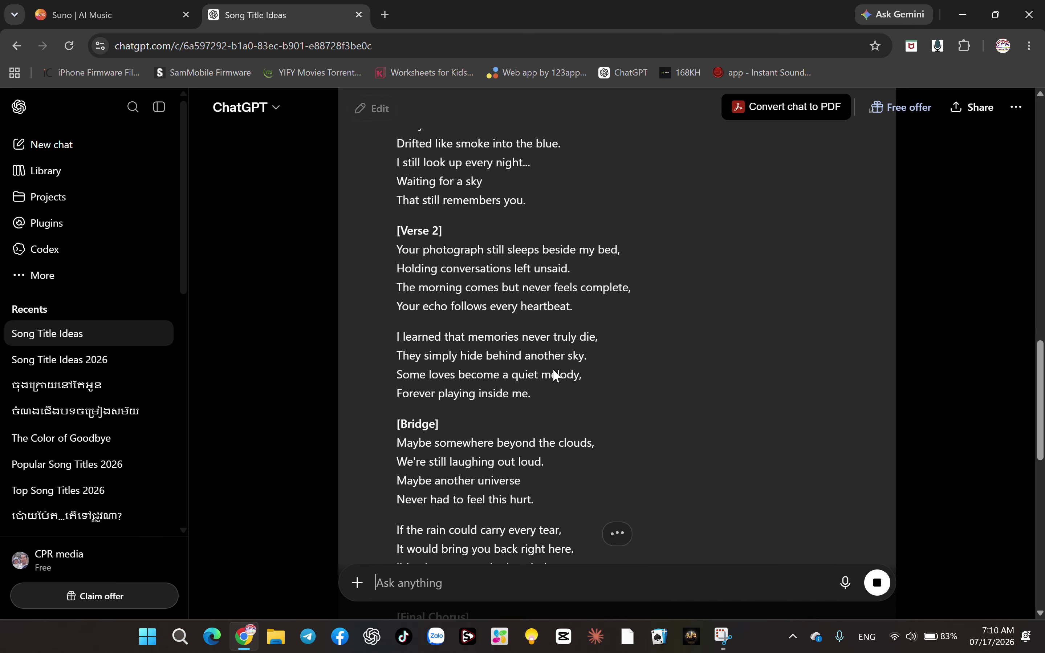
pyautogui.scroll(-5, 504, 400)
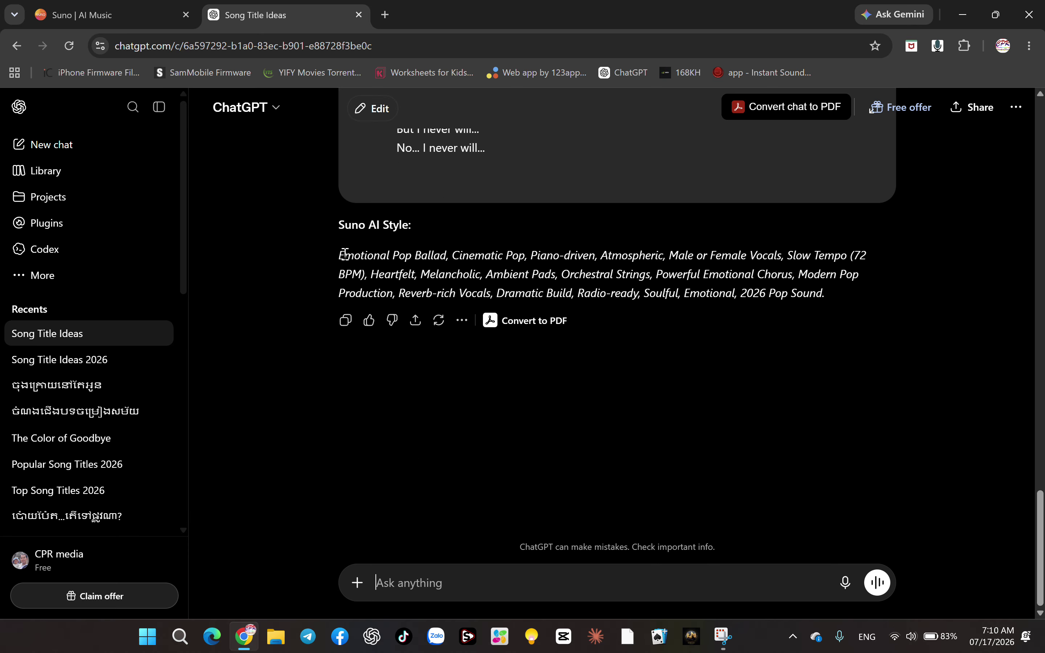
pyautogui.scroll(20, 670, 254)
pyautogui.scroll(6, 670, 253)
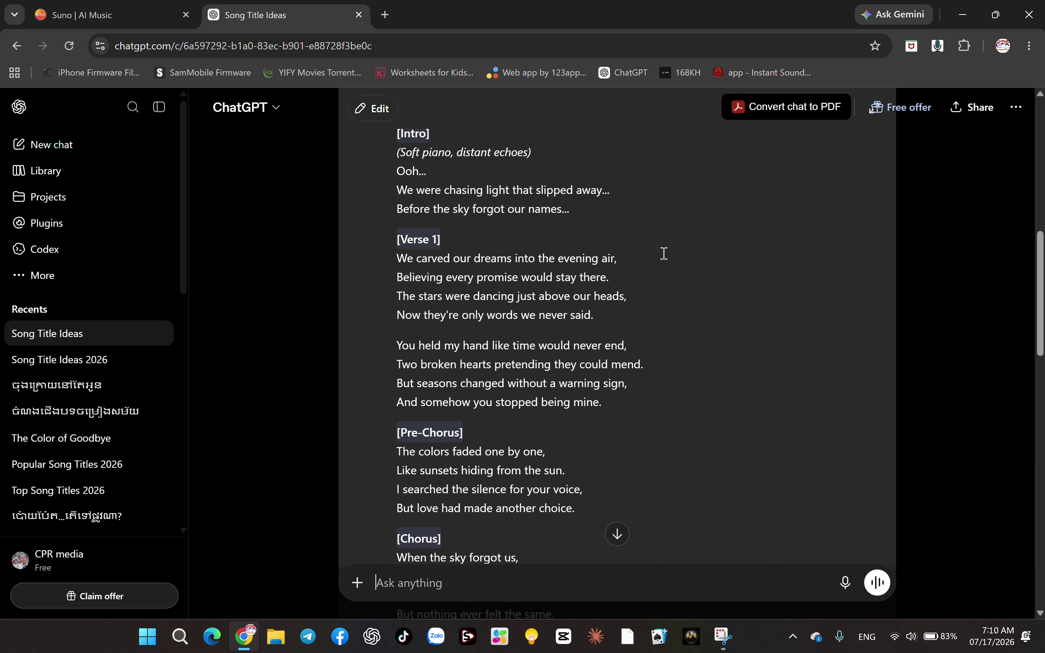
pyautogui.scroll(4, 516, 242)
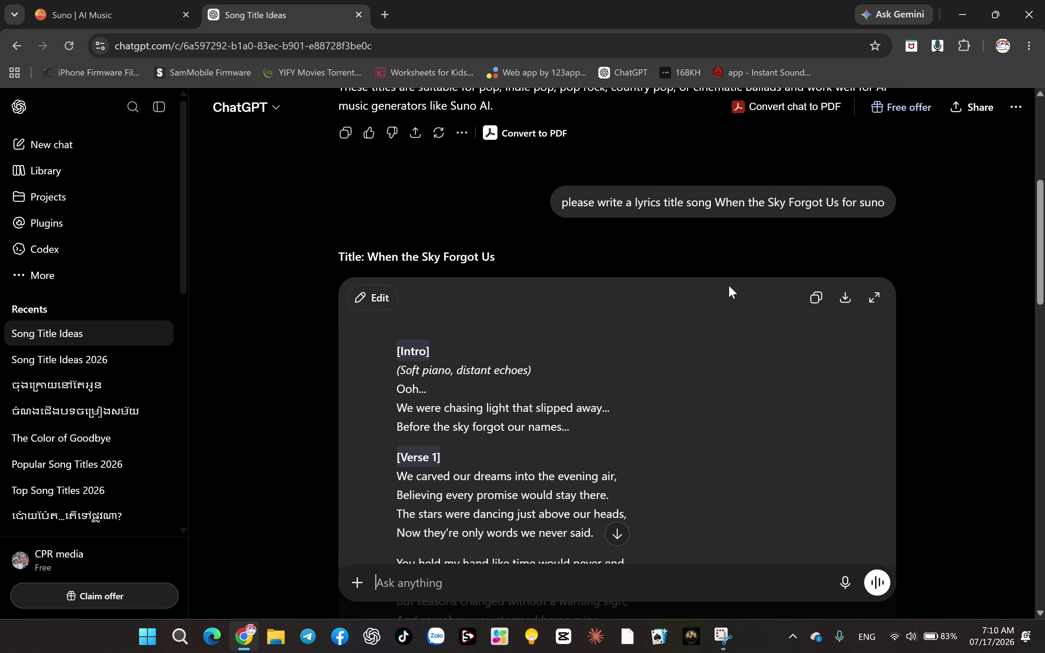
pyautogui.click(817, 300)
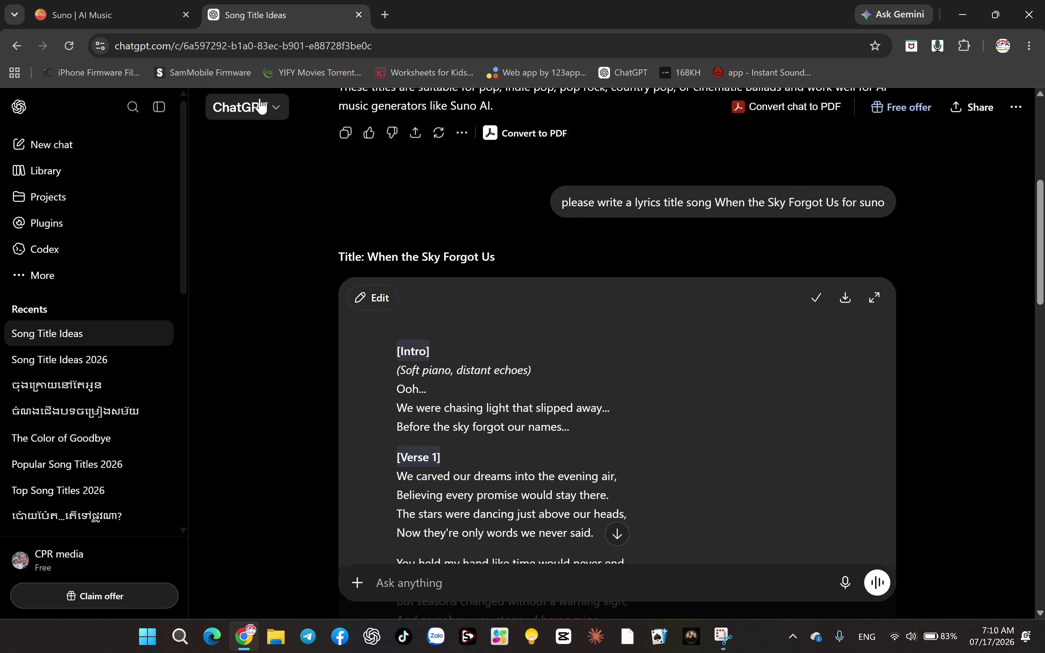
# - Switch back to Suno and paste the copied lyrics into the new song's Lyrics
pyautogui.click(145, 7)
pyautogui.click(260, 269)
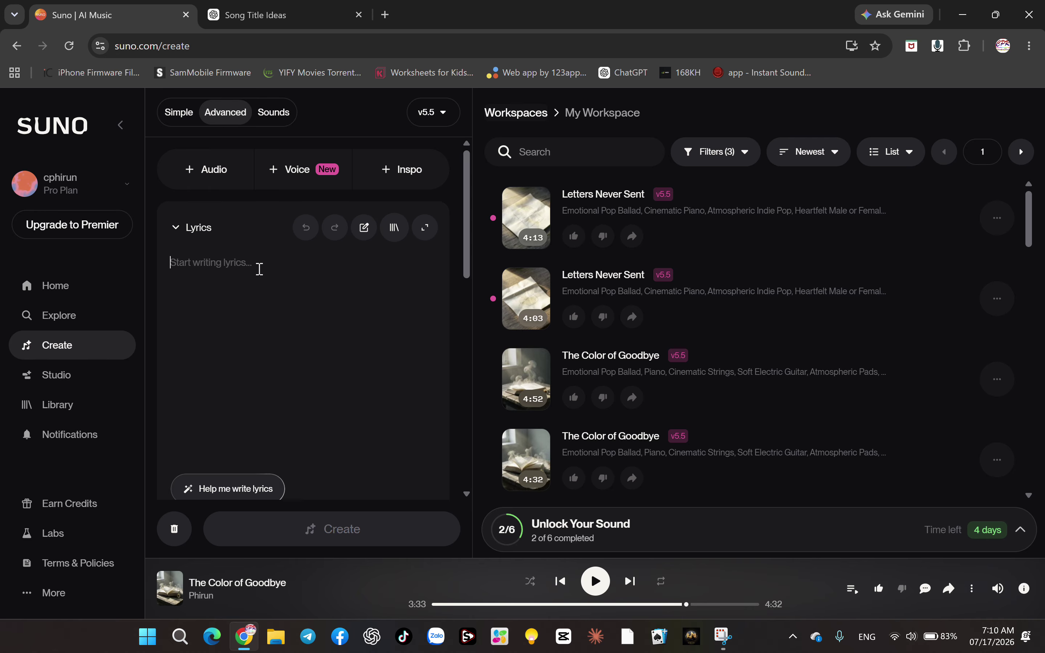
pyautogui.hotkey('ctrl', 'v')
# - Return to ChatGPT and copy the whole Suno AI Style description below the lyrics, from Emotional Pop Ballad to 2026 Pop Sound
pyautogui.scroll(-5, 324, 315)
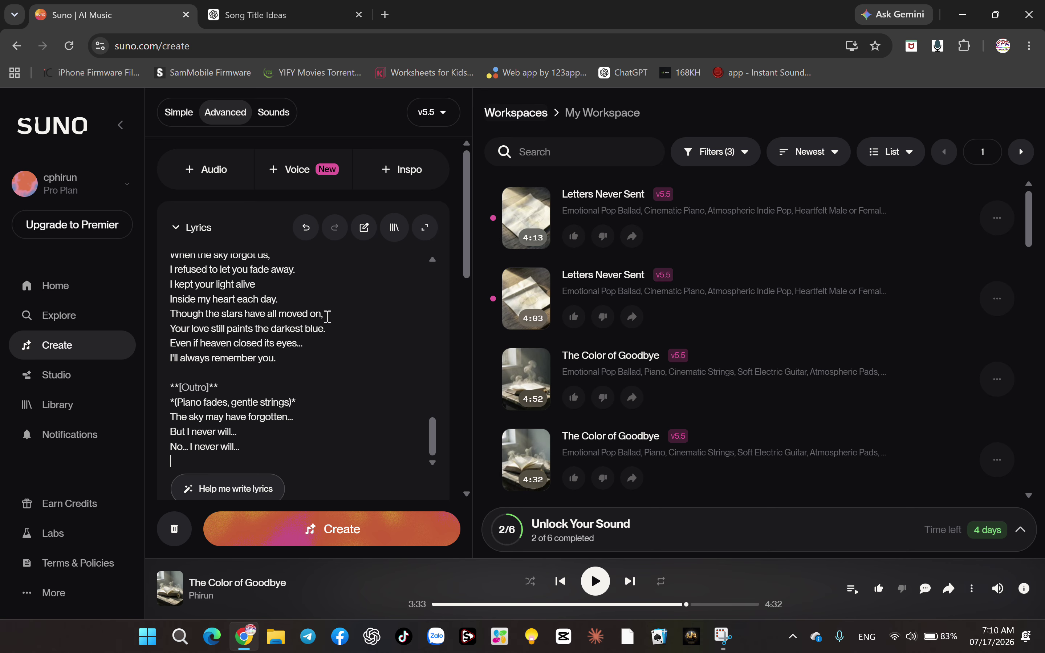
pyautogui.scroll(-5, 397, 315)
pyautogui.click(201, 223)
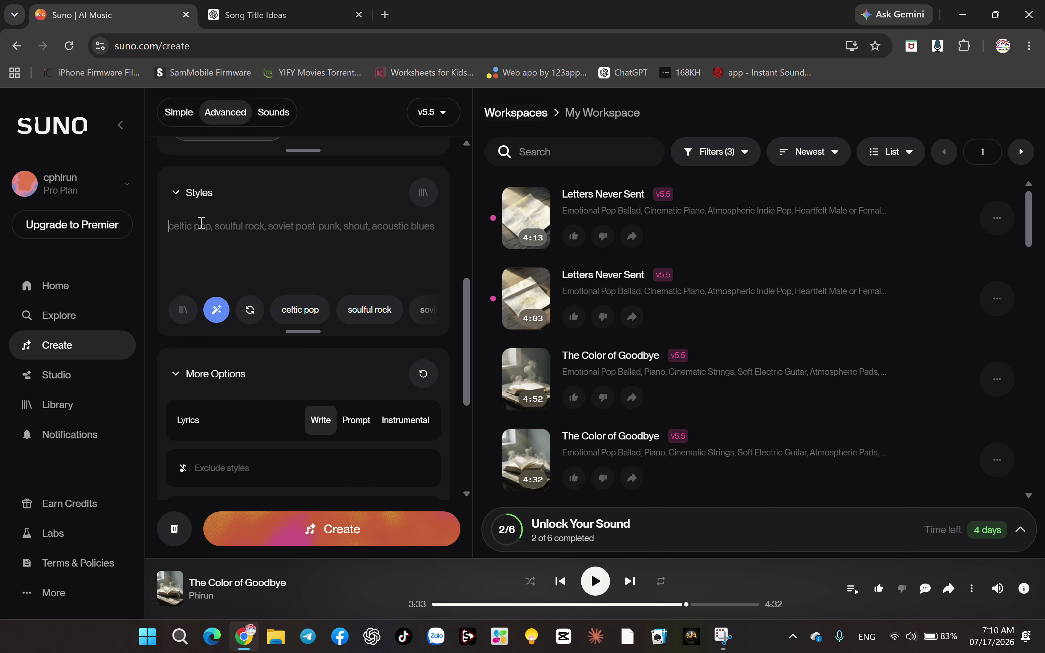
pyautogui.click(264, 17)
pyautogui.scroll(-15, 472, 407)
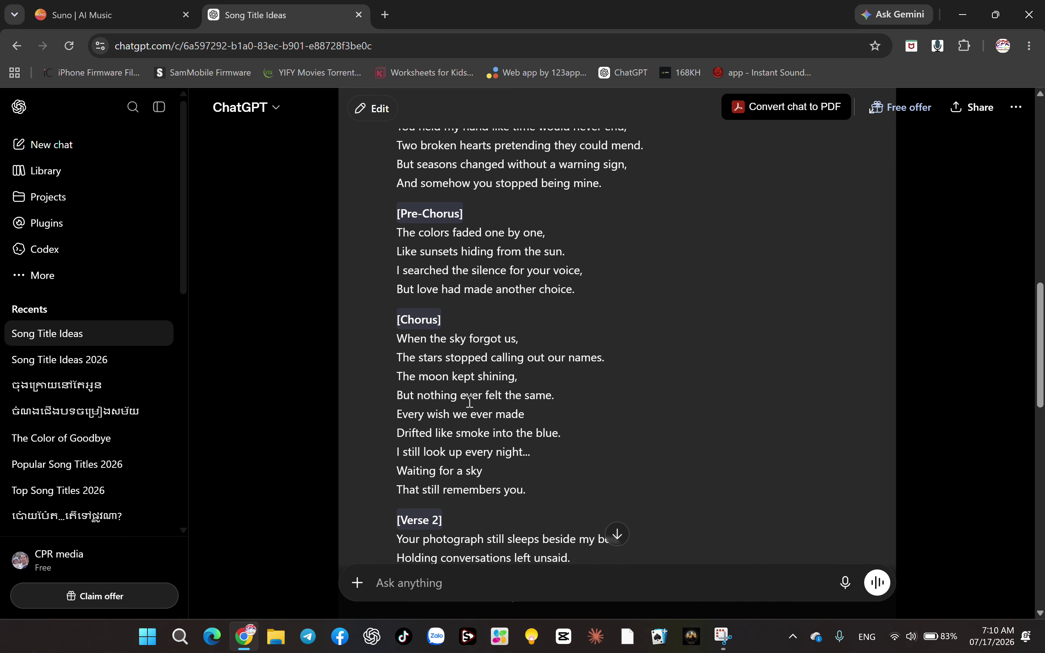
pyautogui.scroll(-1, 472, 407)
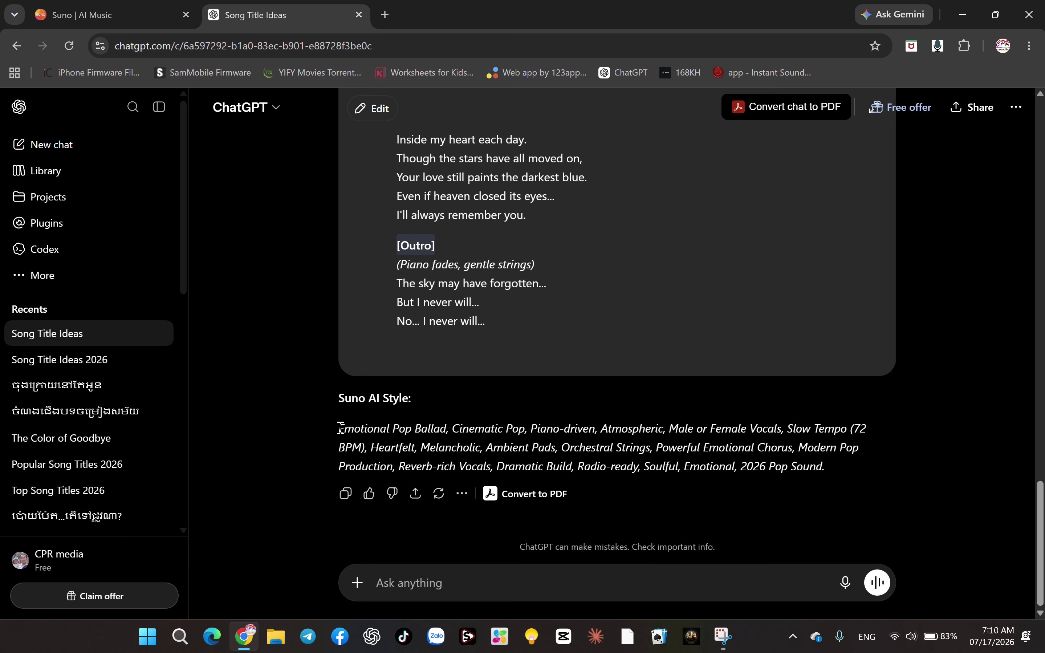
pyautogui.moveTo(506, 465); pyautogui.dragTo(866, 470)
pyautogui.hotkey('ctrl', 'c')
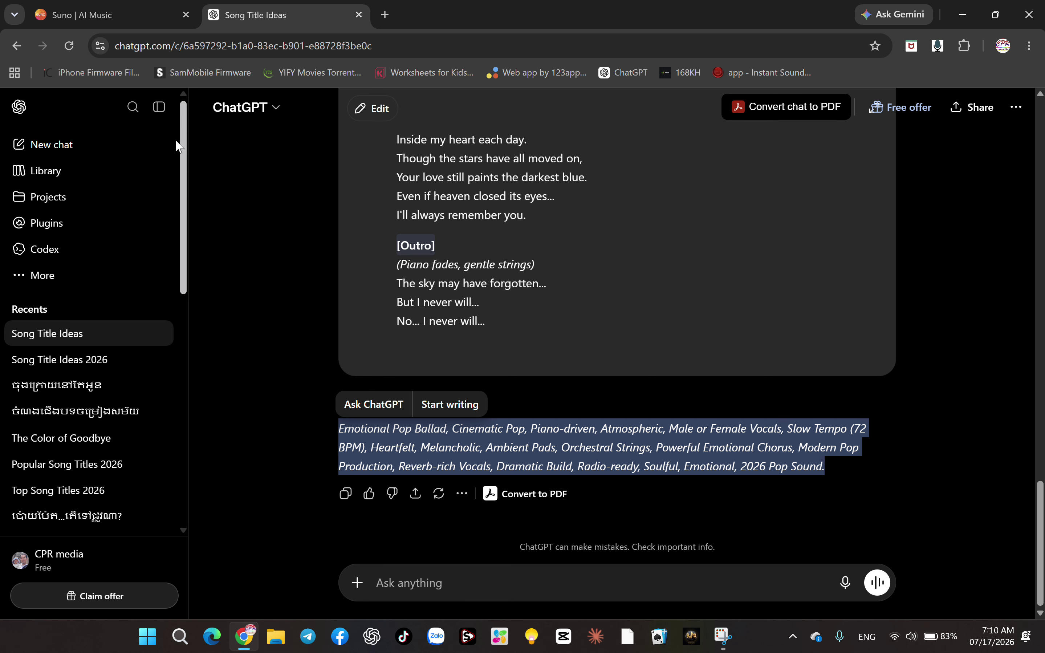
# - Switch to Suno and paste the copied style description into the song's Styles
pyautogui.click(106, 15)
pyautogui.click(255, 237)
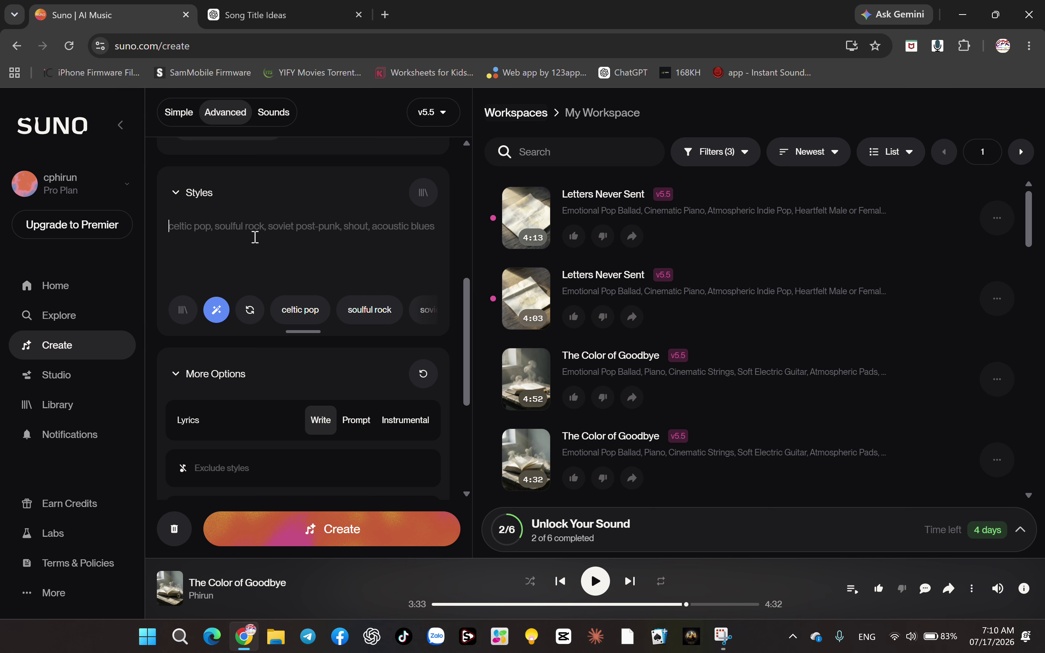
pyautogui.hotkey('ctrl', 'v')
pyautogui.scroll(-2, 298, 388)
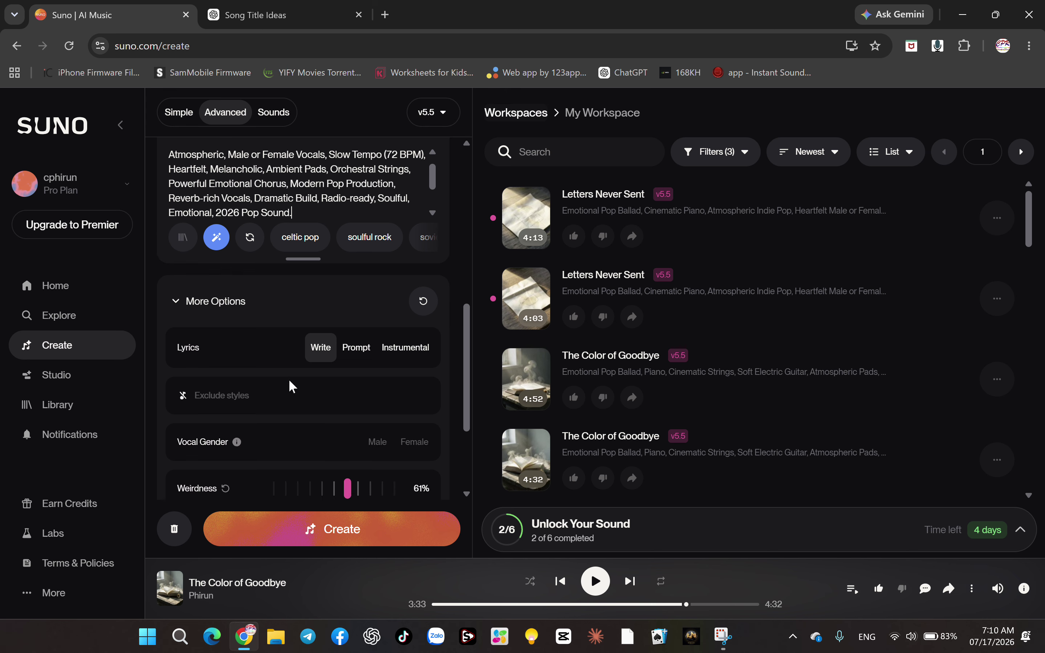
pyautogui.scroll(-2, 361, 373)
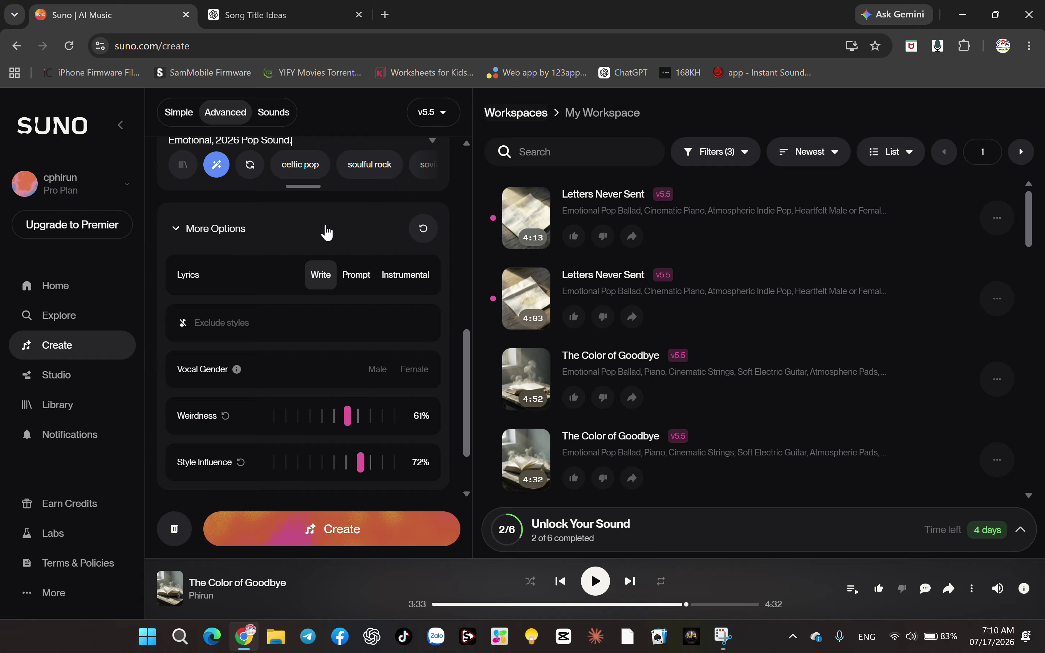
pyautogui.click(376, 369)
pyautogui.click(412, 372)
pyautogui.click(380, 372)
pyautogui.click(412, 373)
pyautogui.click(372, 380)
pyautogui.click(413, 372)
pyautogui.click(410, 374)
pyautogui.click(412, 372)
pyautogui.click(375, 371)
pyautogui.click(372, 370)
# - Switch to ChatGPT and copy the title When the Sky Forgot Us from above the generated lyrics
pyautogui.scroll(-2, 411, 321)
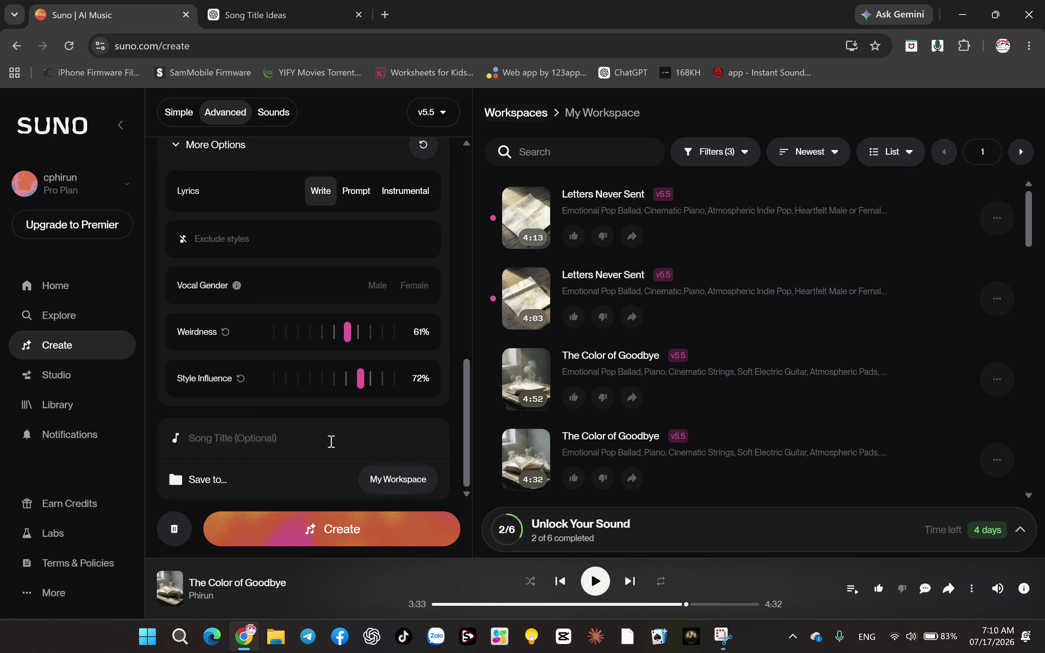
pyautogui.click(264, 13)
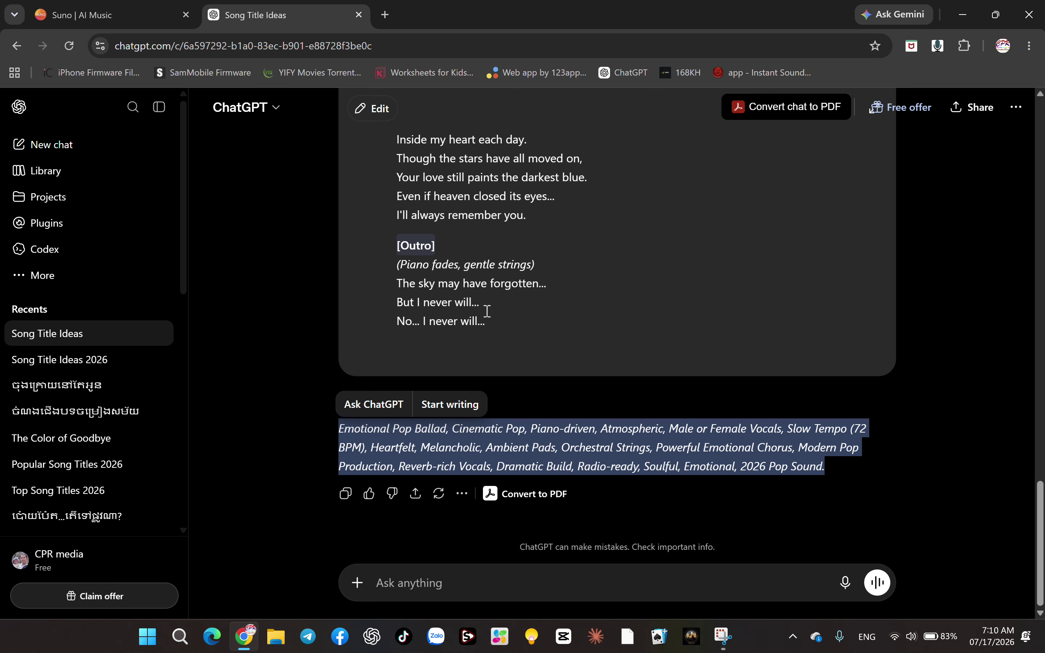
pyautogui.scroll(15, 486, 314)
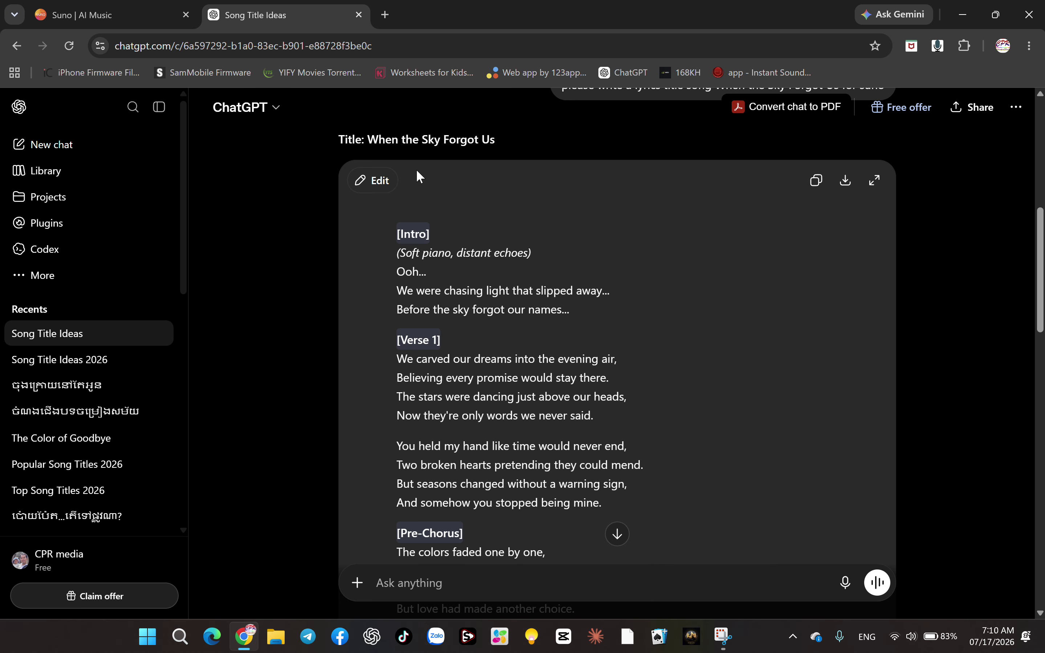
pyautogui.scroll(3, 418, 177)
pyautogui.moveTo(370, 286); pyautogui.dragTo(507, 298)
pyautogui.hotkey('ctrl', 'c')
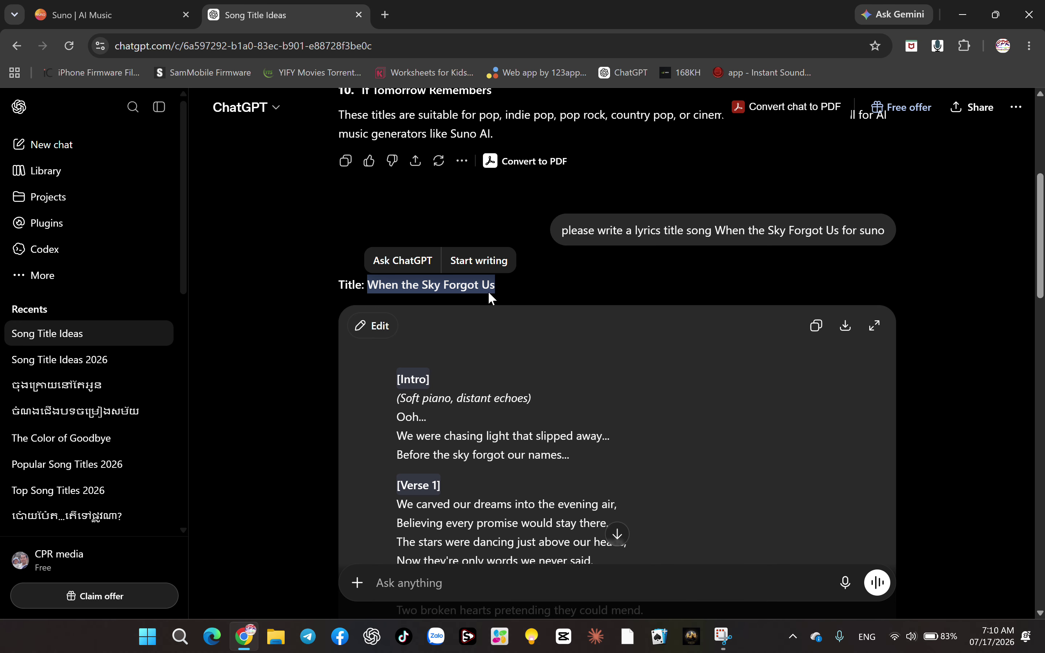
# - Return to Suno, paste the copied title When the Sky Forgot Us as the Song Title, and create the song
pyautogui.click(82, 15)
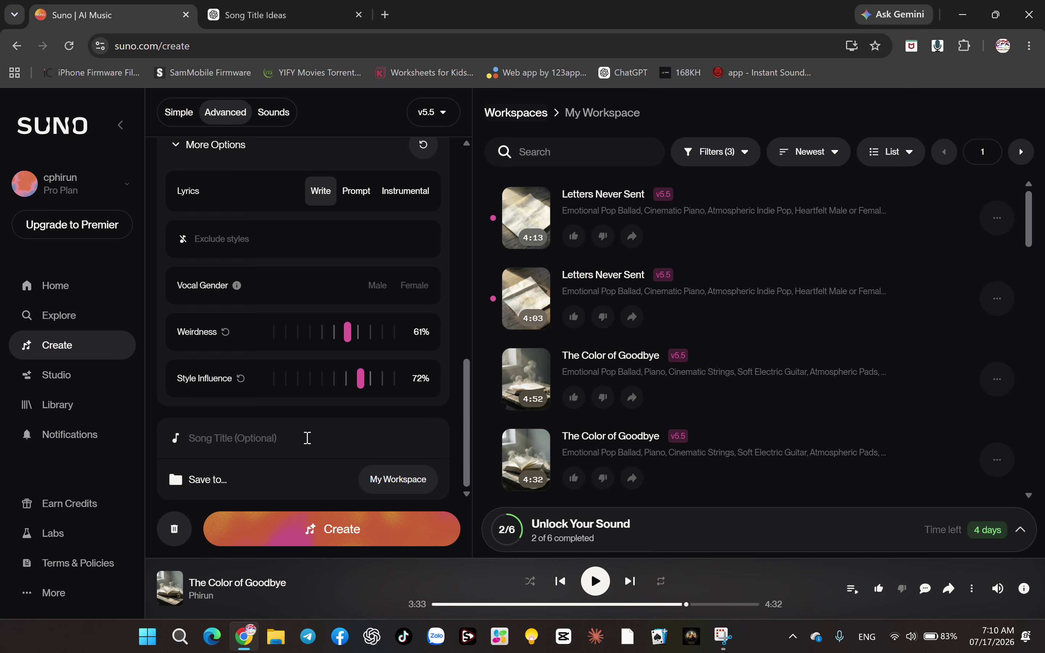
pyautogui.click(307, 438)
pyautogui.hotkey('ctrl', 'v')
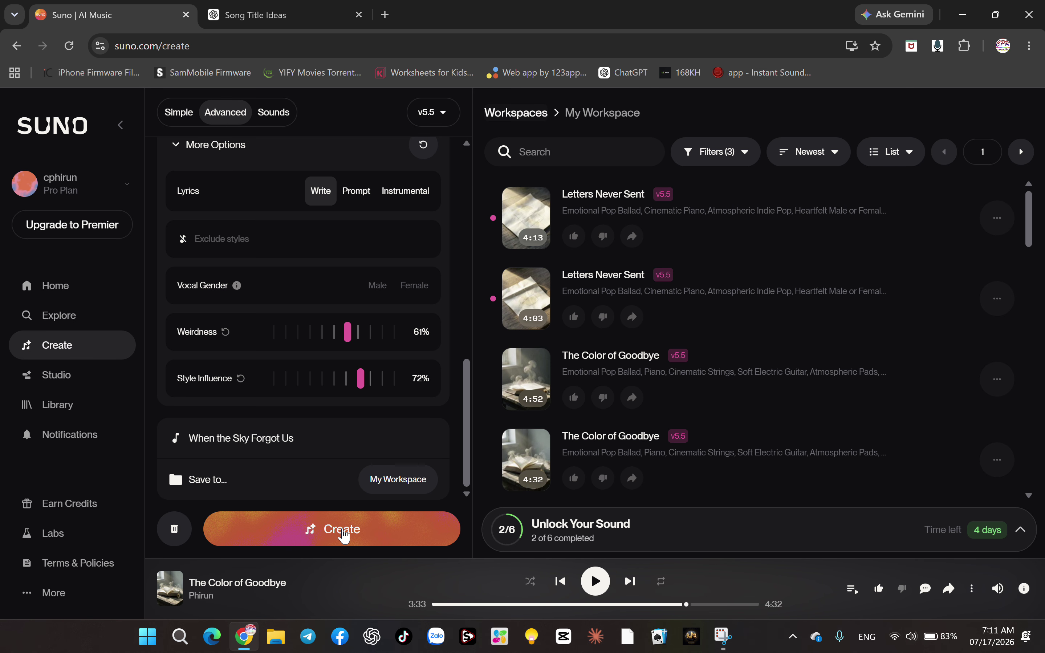
pyautogui.click(345, 535)
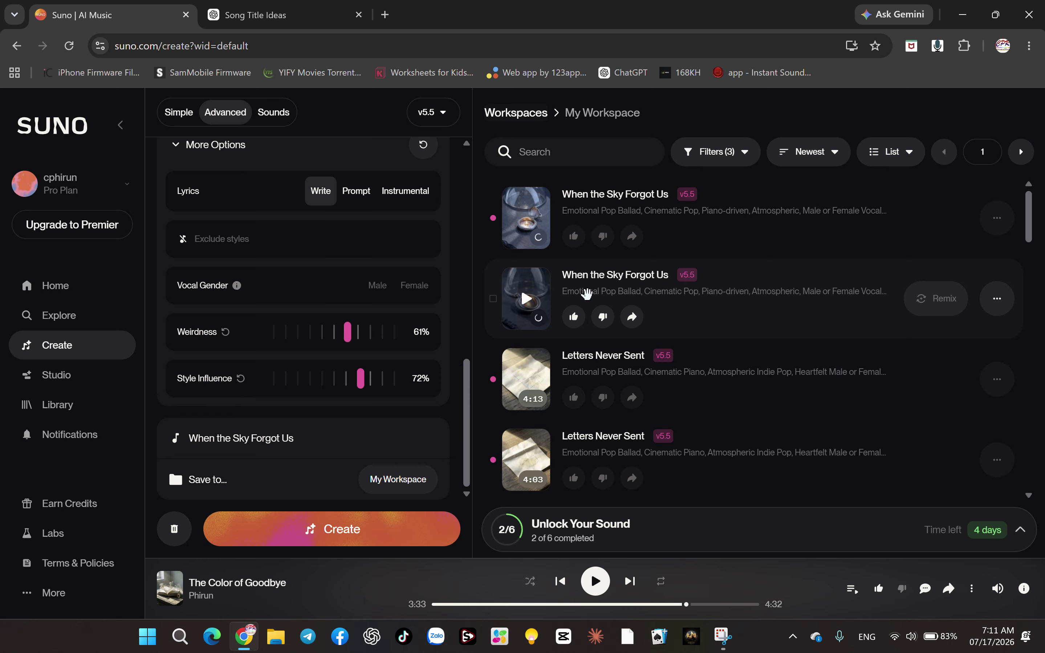
# - Listen to part of the first generated version of When the Sky Forgot Us, skipping ahead in the track, and pause it
pyautogui.scroll(10, 450, 275)
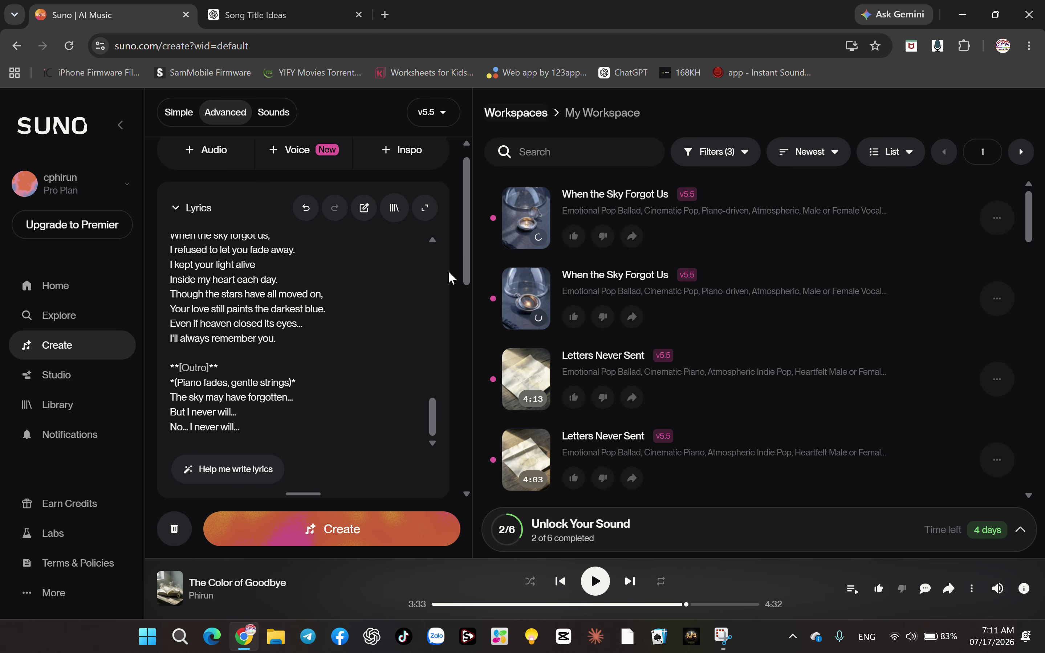
pyautogui.scroll(15, 355, 294)
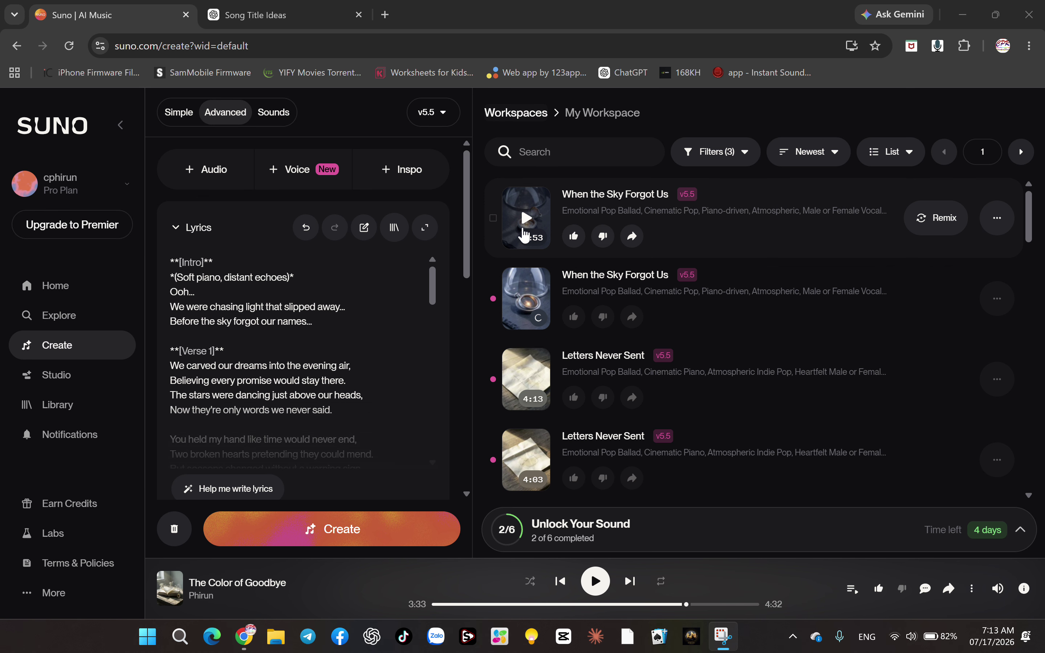
pyautogui.click(527, 218)
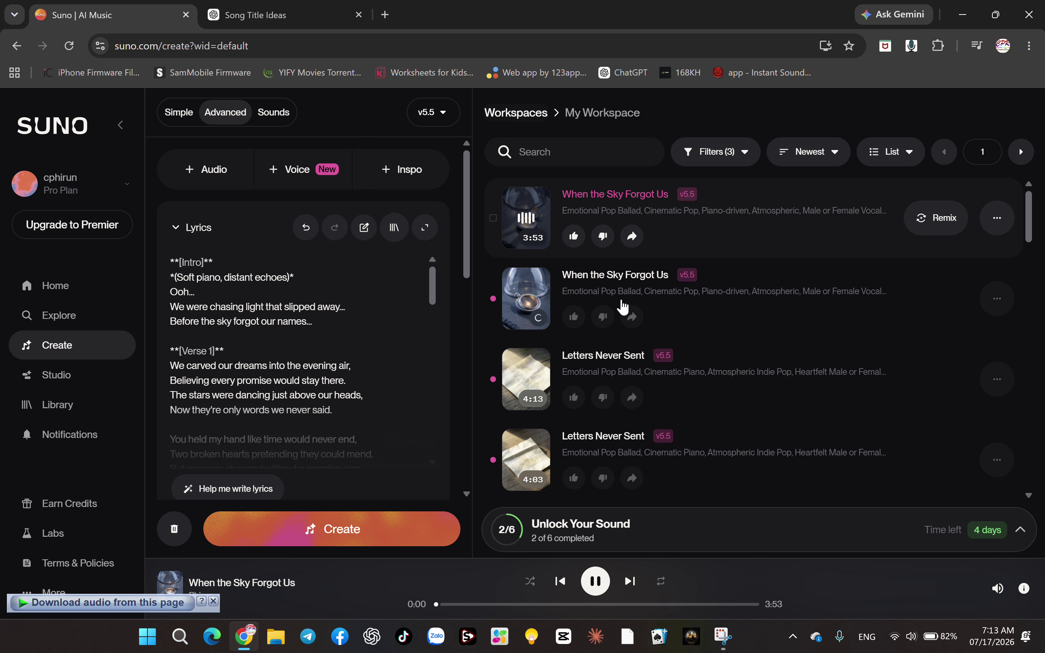
pyautogui.click(463, 605)
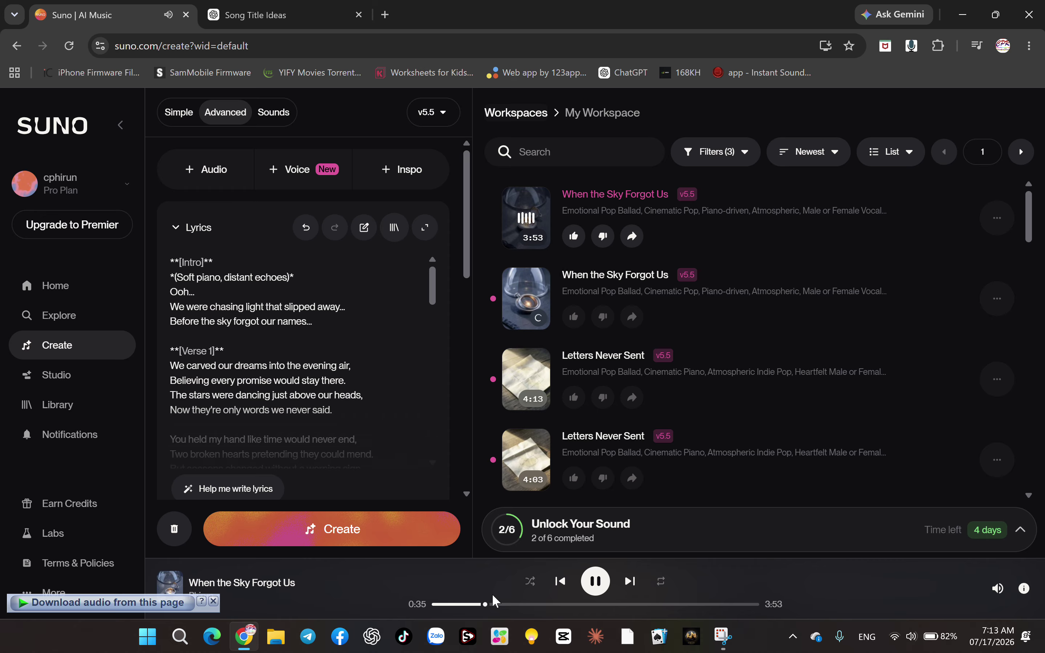
pyautogui.moveTo(491, 482)
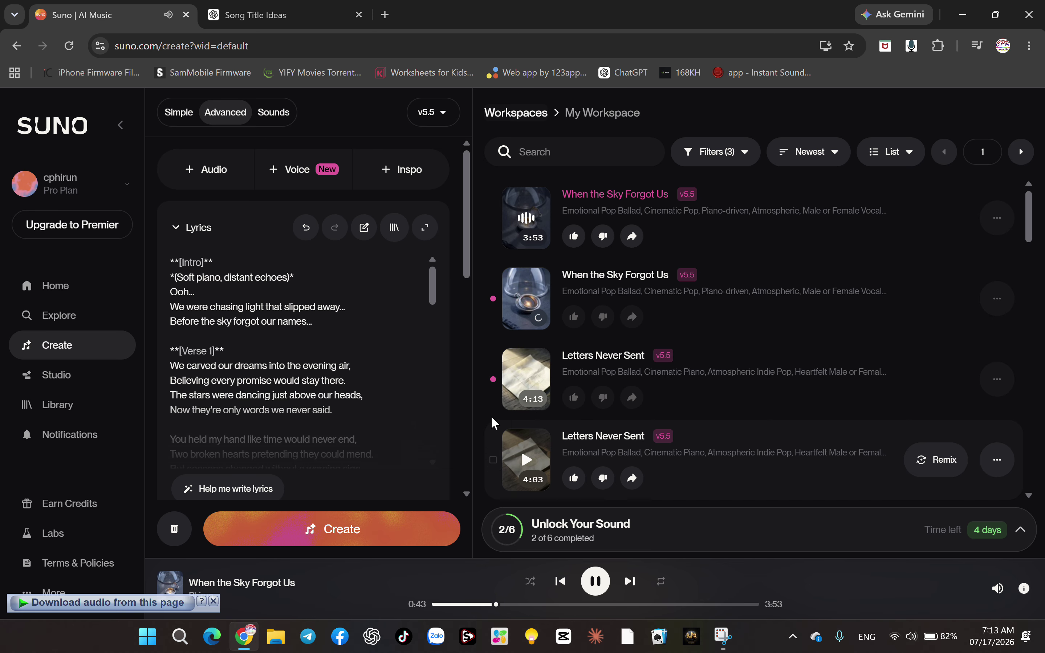
pyautogui.moveTo(492, 389)
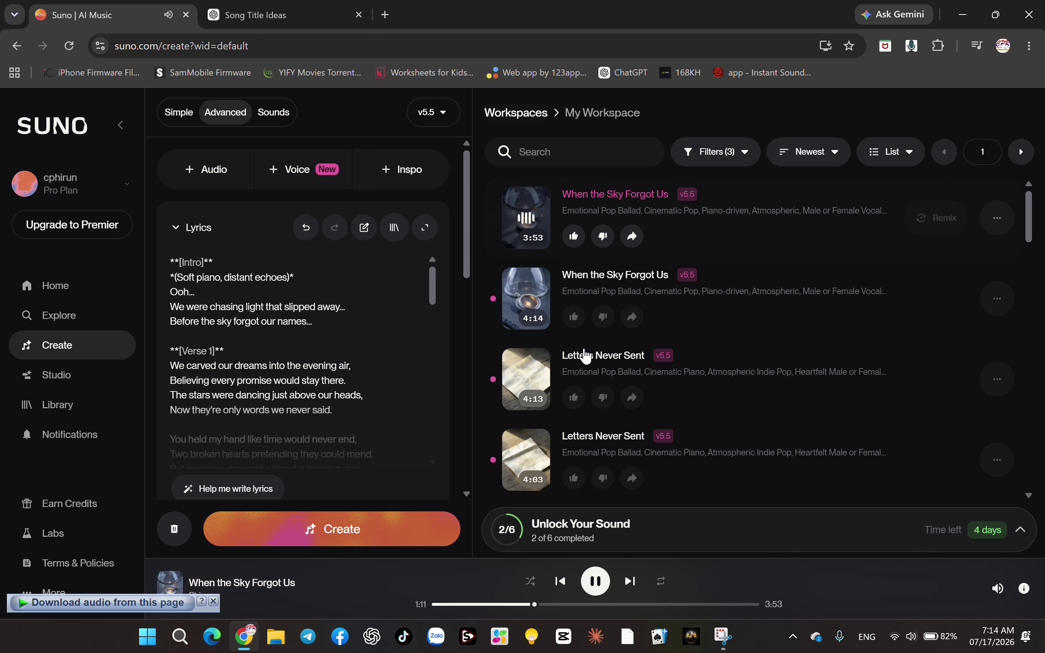
pyautogui.click(600, 581)
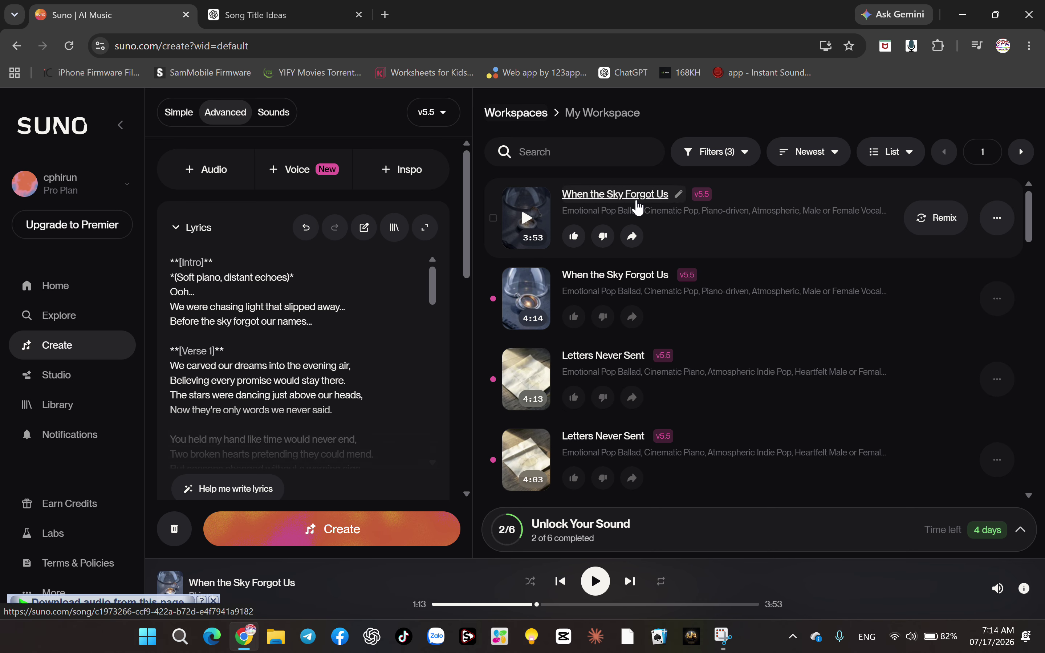
# - View the available actions, including Download, for the first version of When the Sky Forgot Us, and close them
pyautogui.click(997, 220)
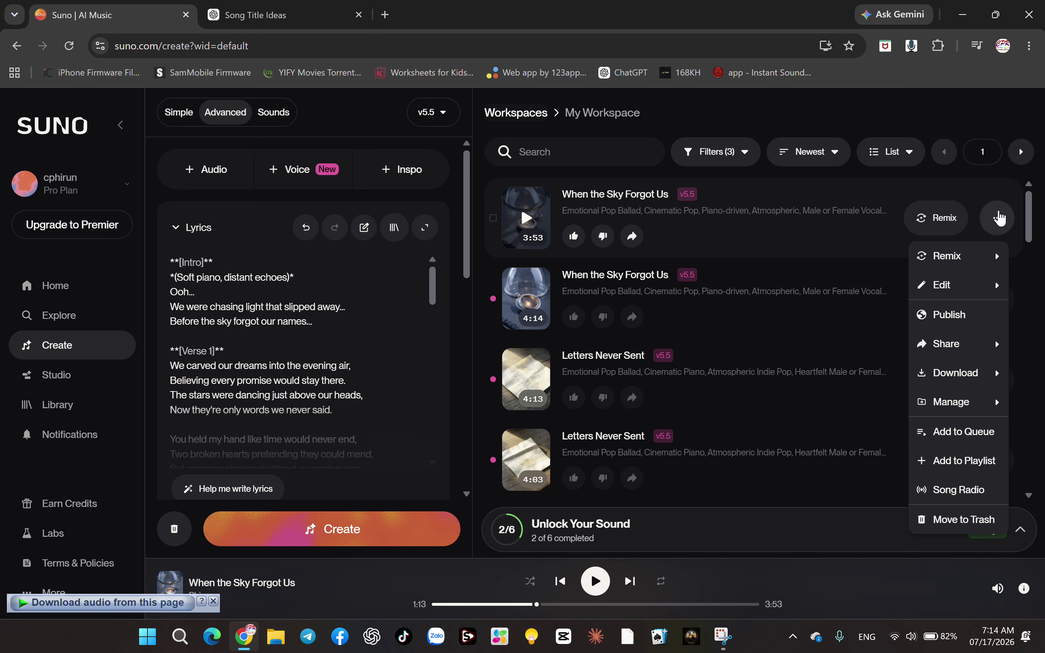
pyautogui.moveTo(985, 382)
pyautogui.click(1007, 225)
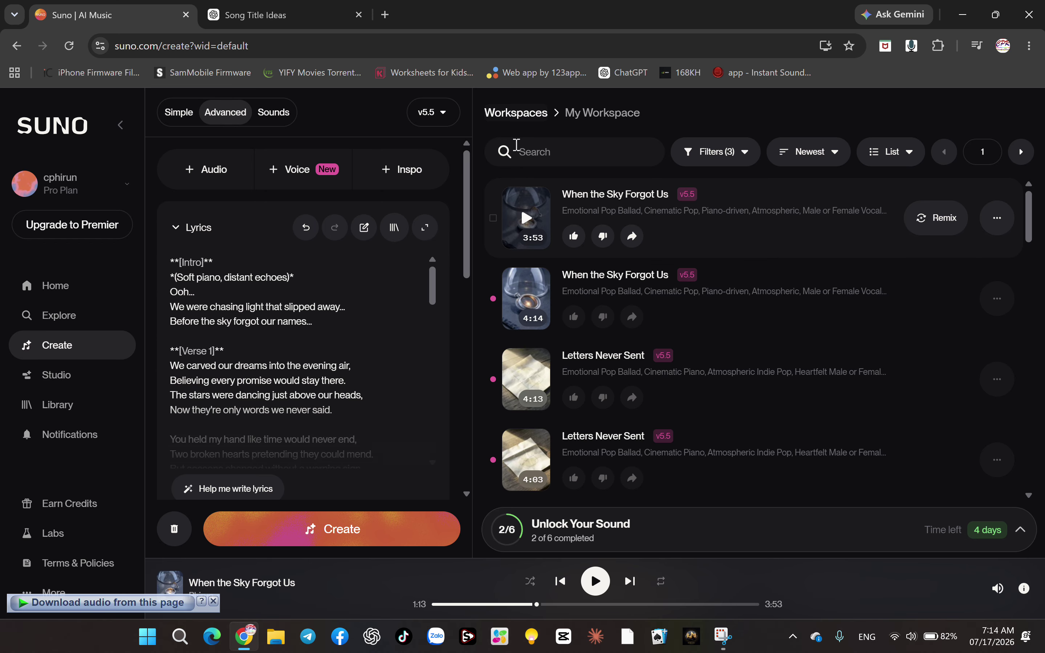
# - Open a new browser tab, return to ChatGPT and start a new chat
pyautogui.click(385, 14)
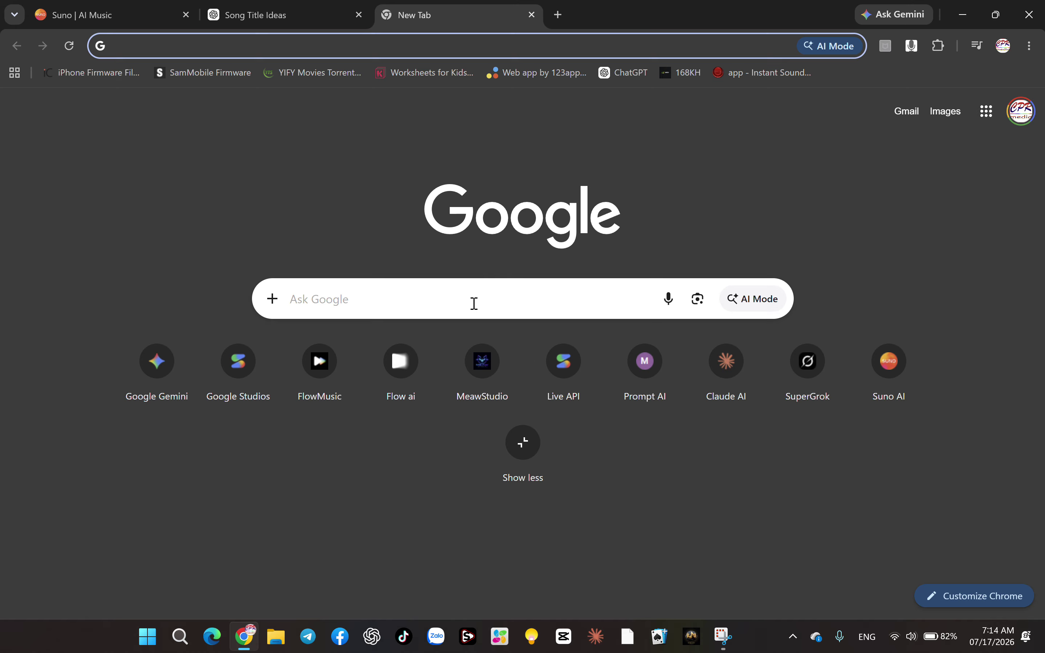
pyautogui.click(292, 14)
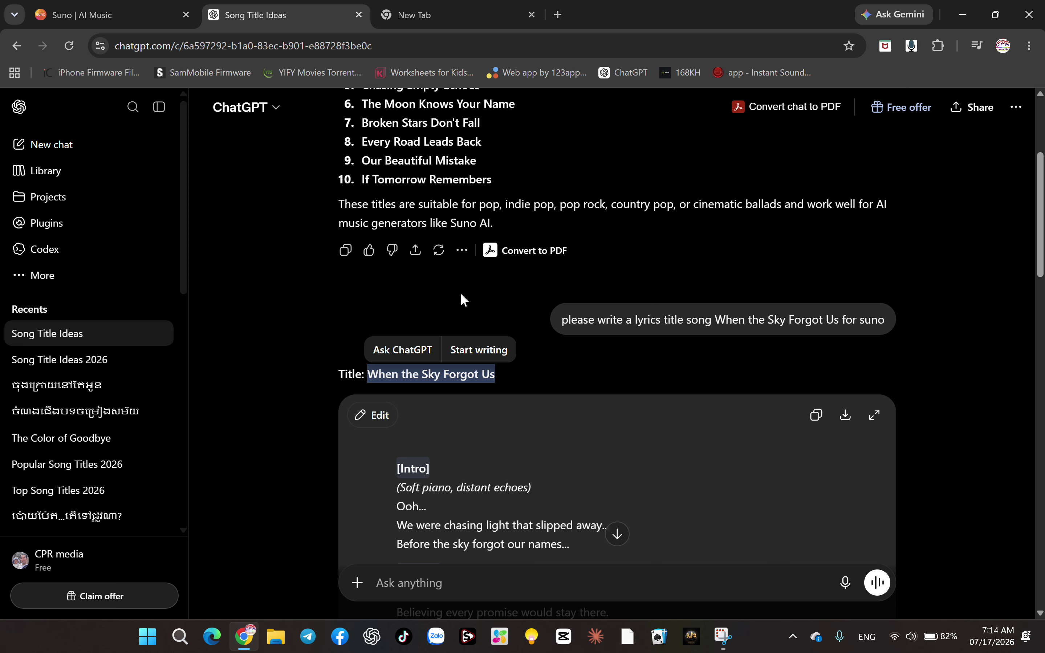
pyautogui.click(37, 156)
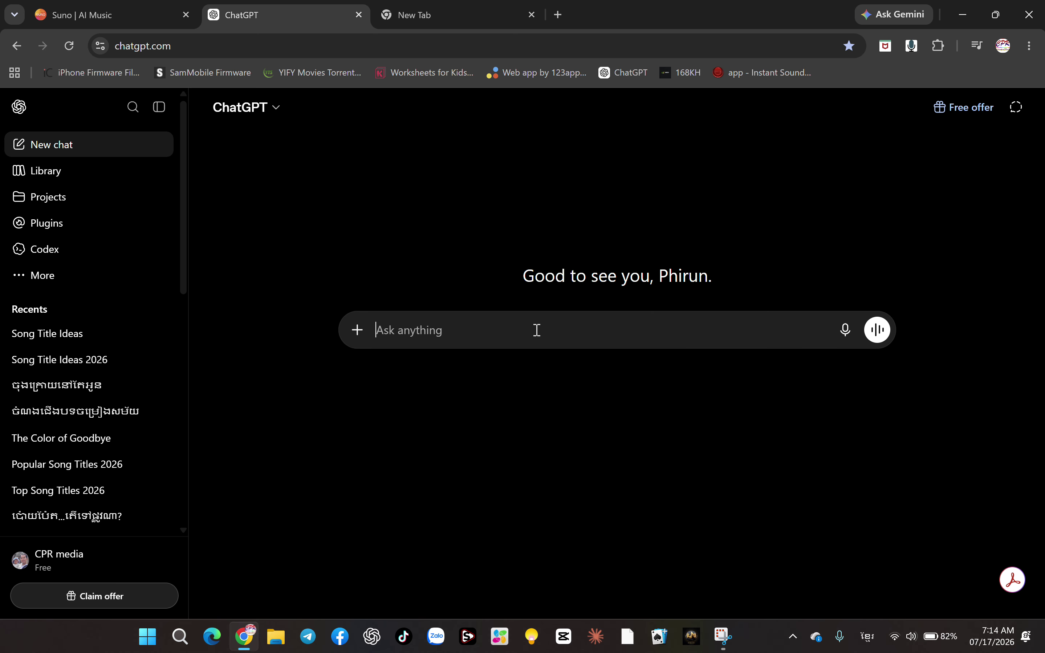
# - Ask ChatGPT in Khmer for ten titles with "សូមជួយរកចំណងជើងអោយខ្ញុំចំនួន ១០", and look through the suggestions
pyautogui.write('សូមជួយ')
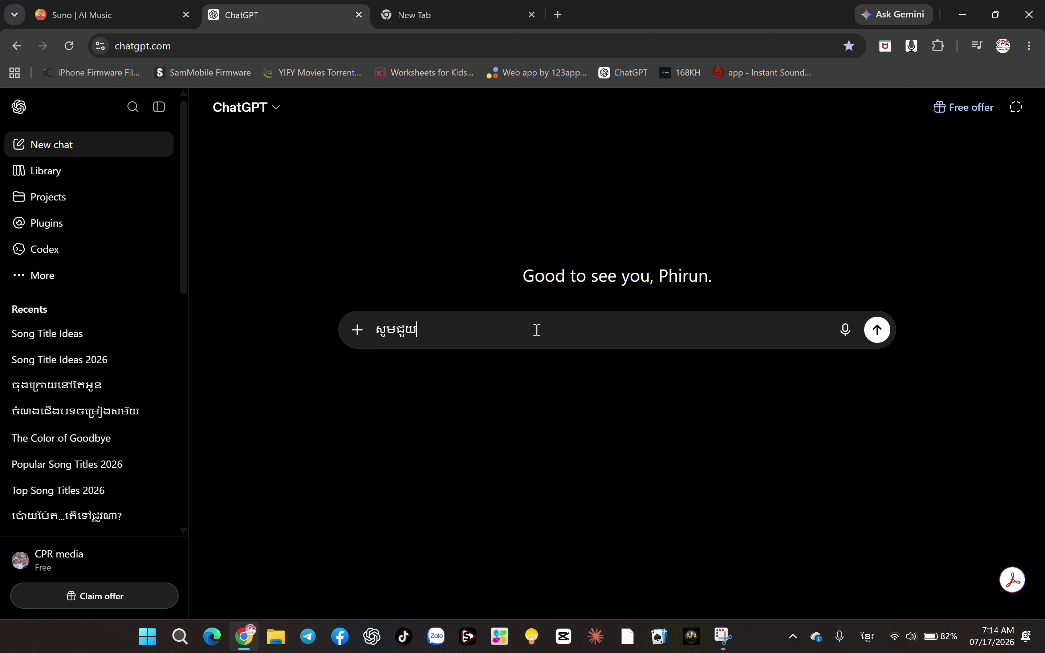
pyautogui.write('រកចំណងជើងអោយខ្ញុំច')
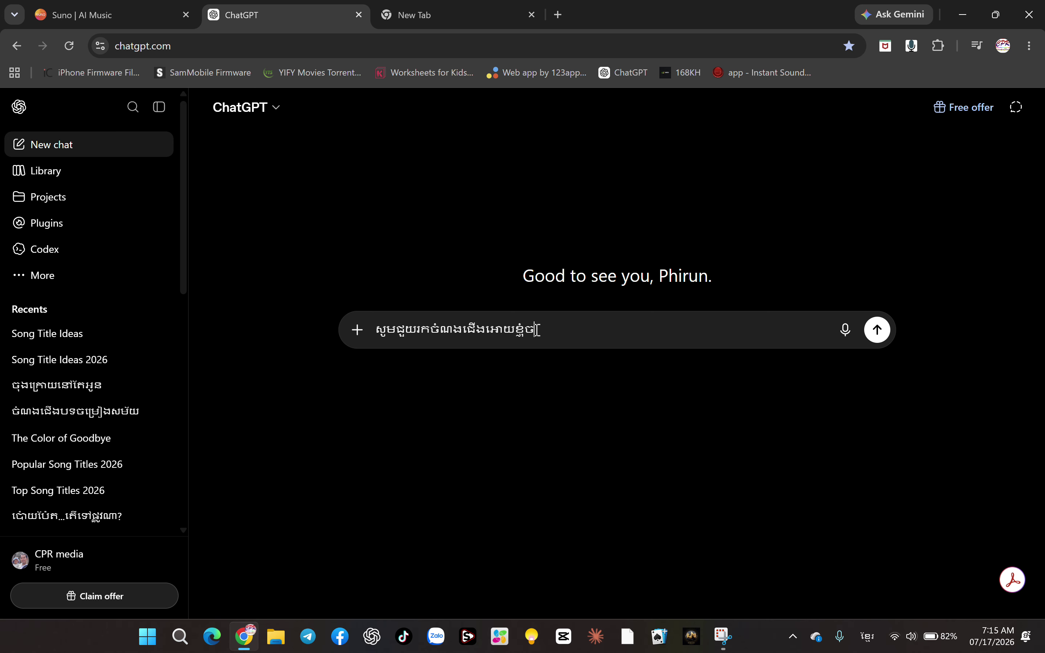
pyautogui.write('ំនួយ')
pyautogui.write('90')
pyautogui.press('Return')
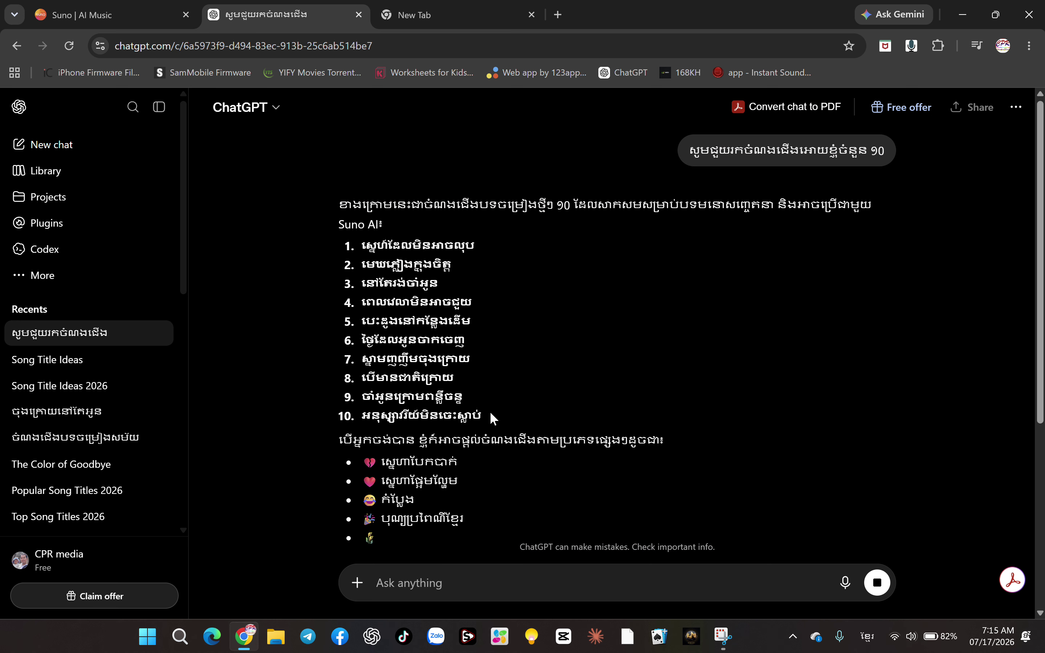
pyautogui.scroll(-3, 513, 340)
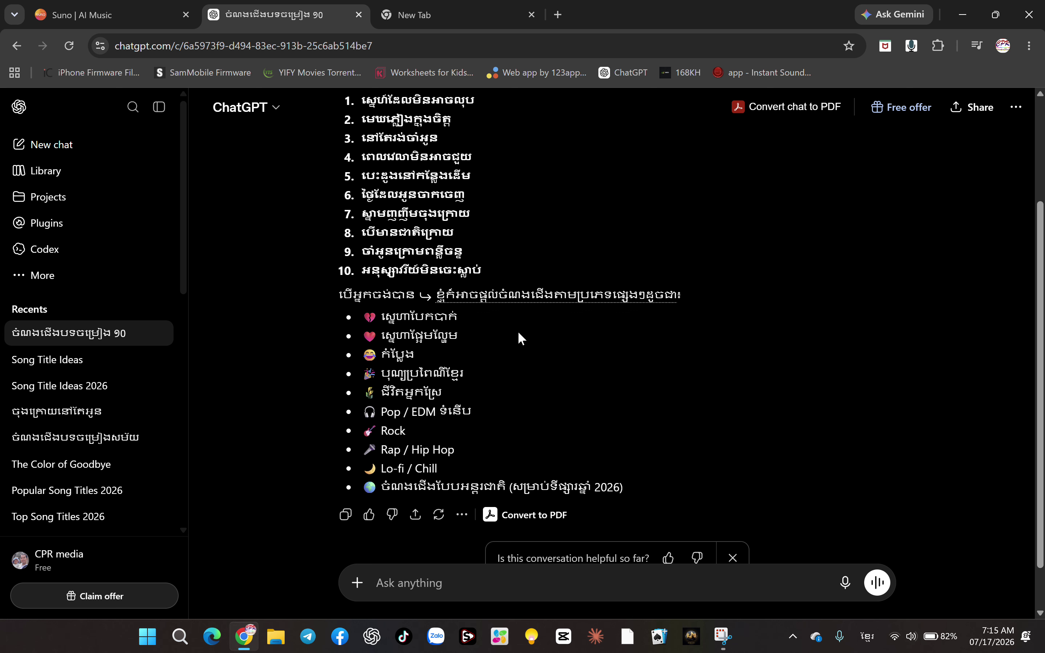
pyautogui.scroll(3, 518, 331)
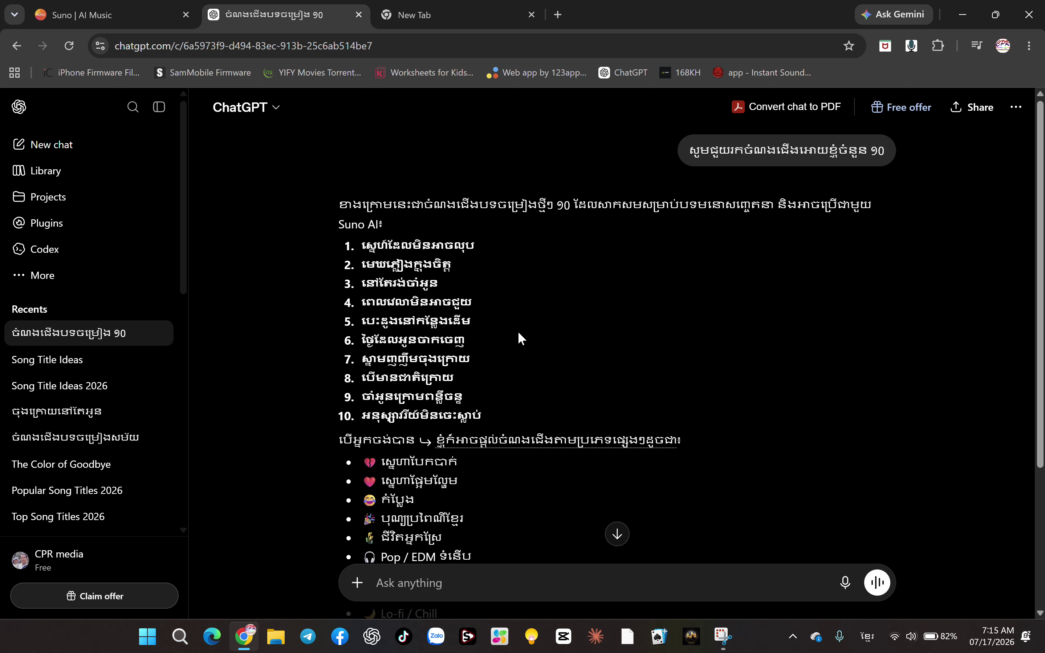